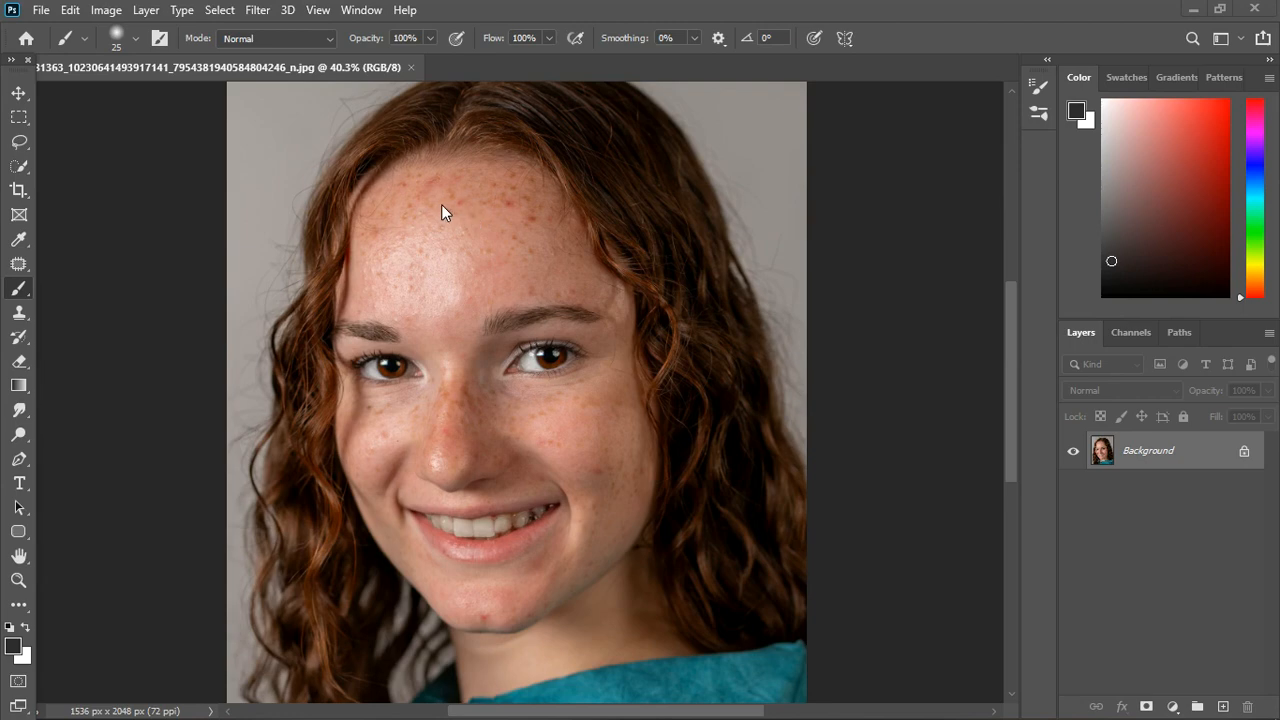
Examine the portrait's skin closely for red blemishes and uneven tones on the forehead, cheeks, mouth area, chin and neck.
scroll(485, 227, "down", 1)
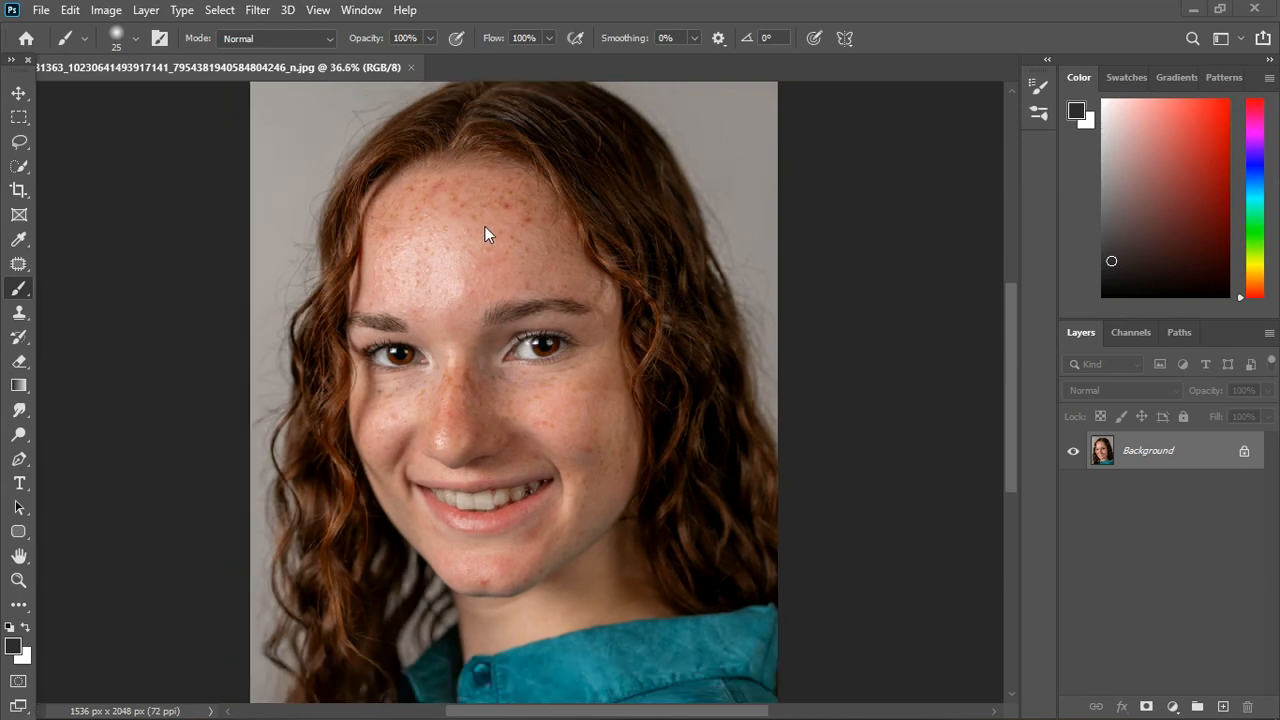
scroll(485, 226, "up", 4)
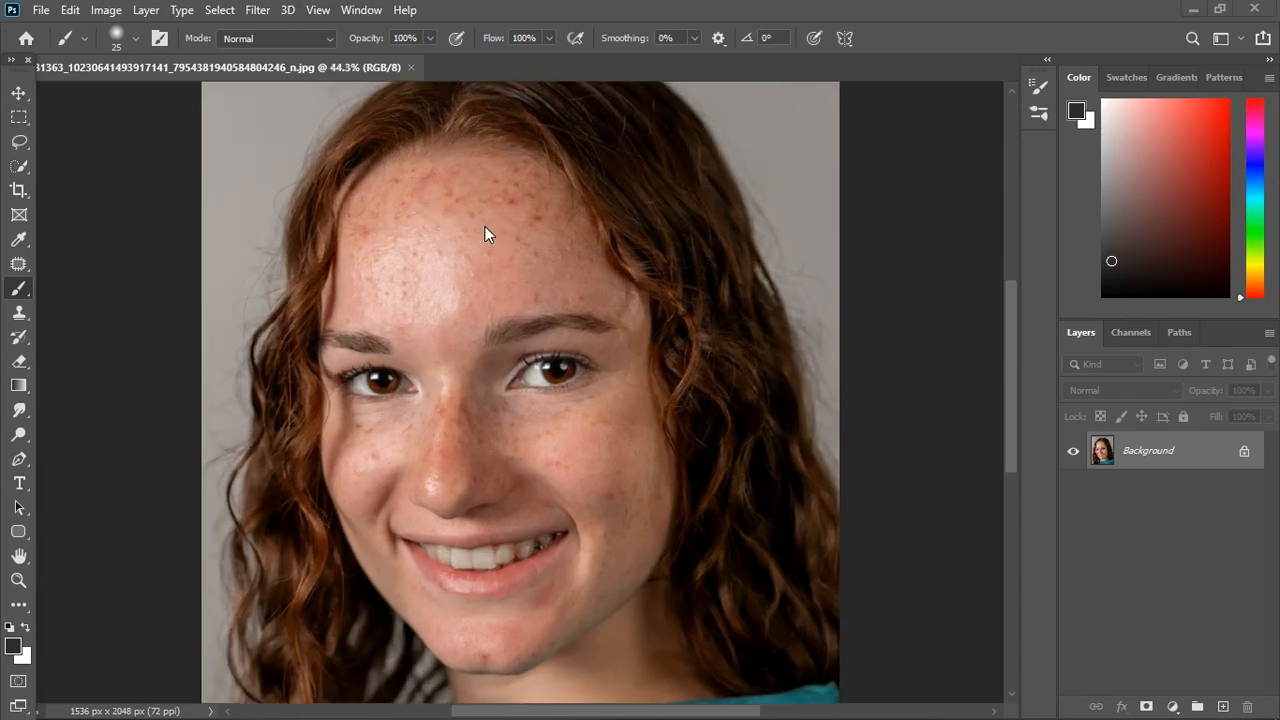
scroll(485, 226, "up", 5)
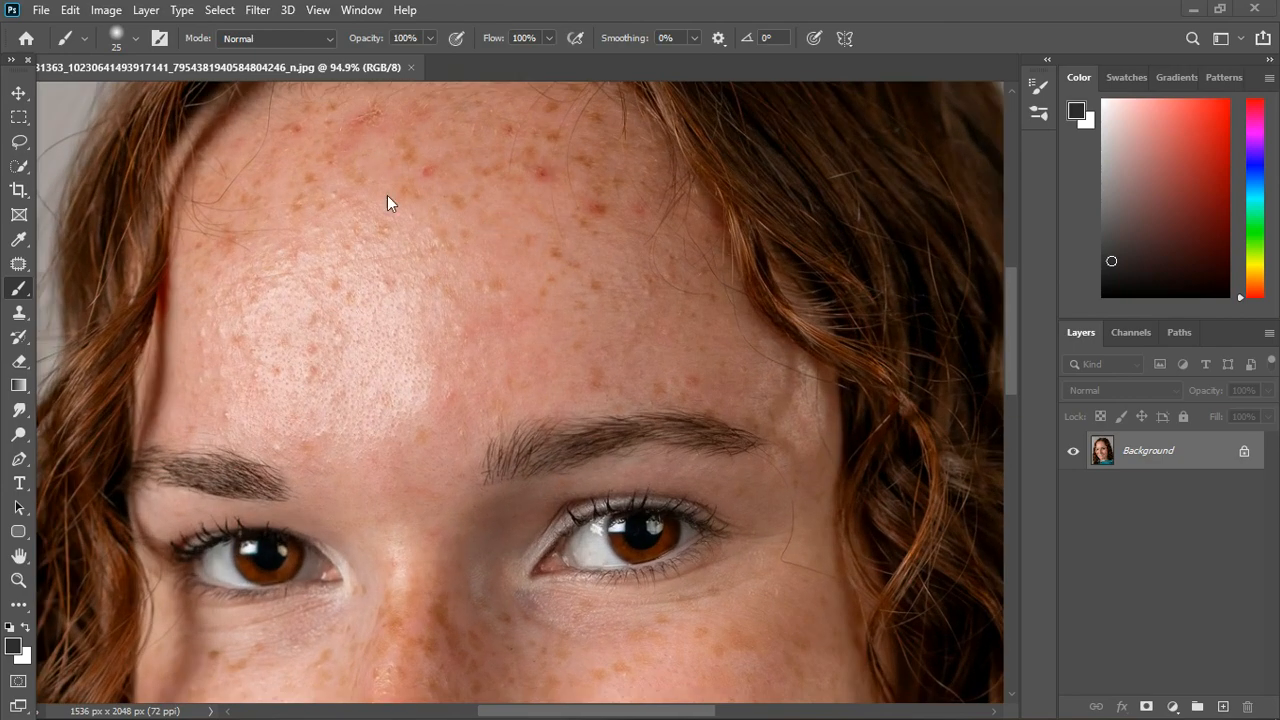
scroll(710, 334, "down", 5)
scroll(598, 527, "up", 4)
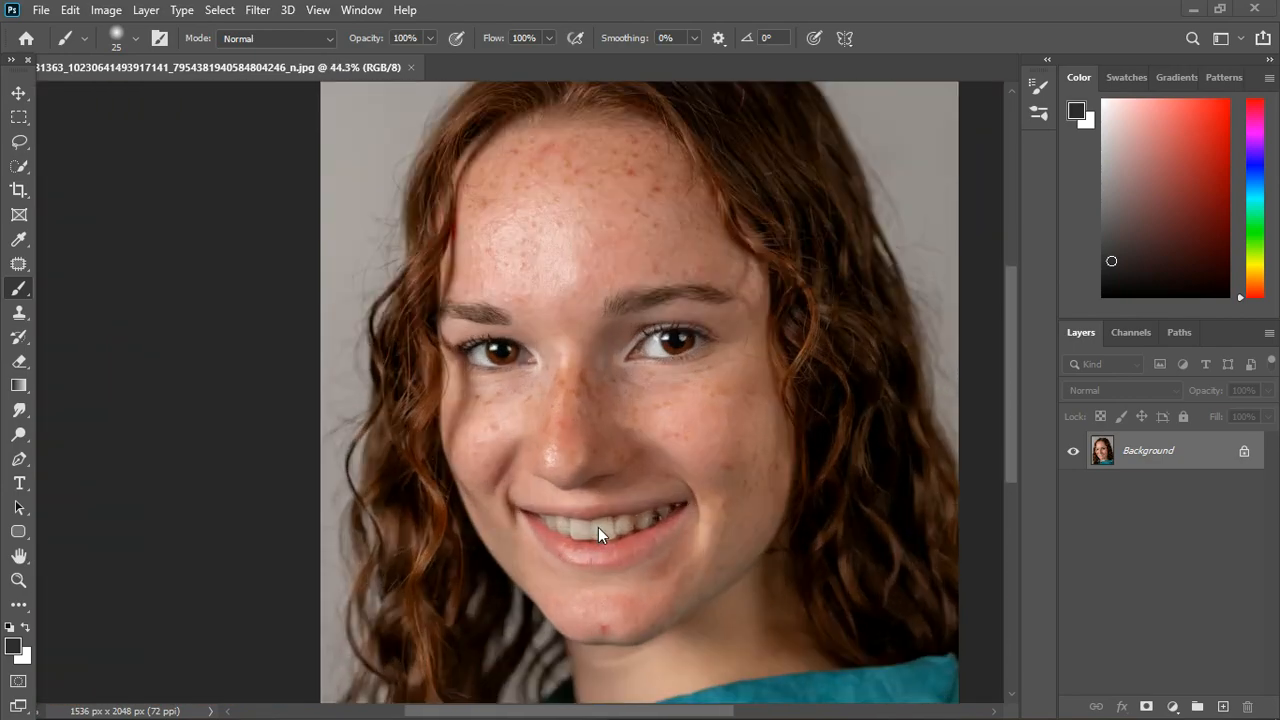
scroll(599, 640, "up", 3)
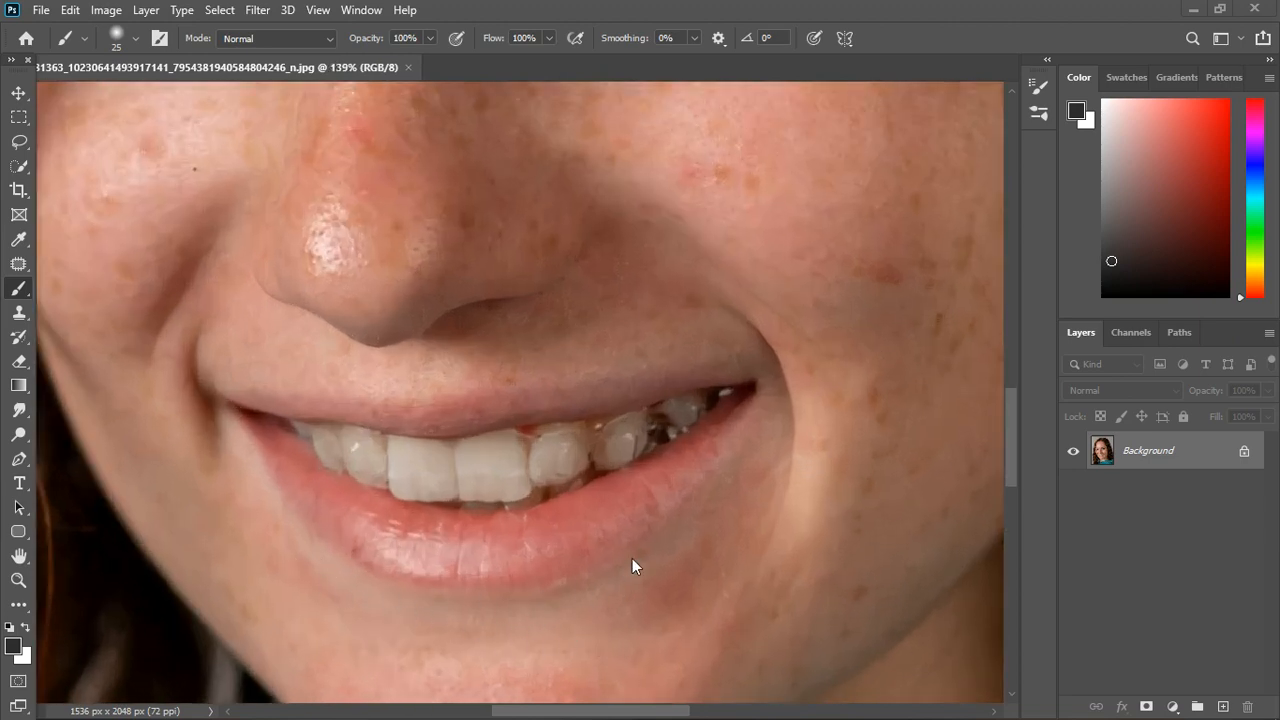
scroll(632, 565, "down", 2)
scroll(463, 590, "down", 1)
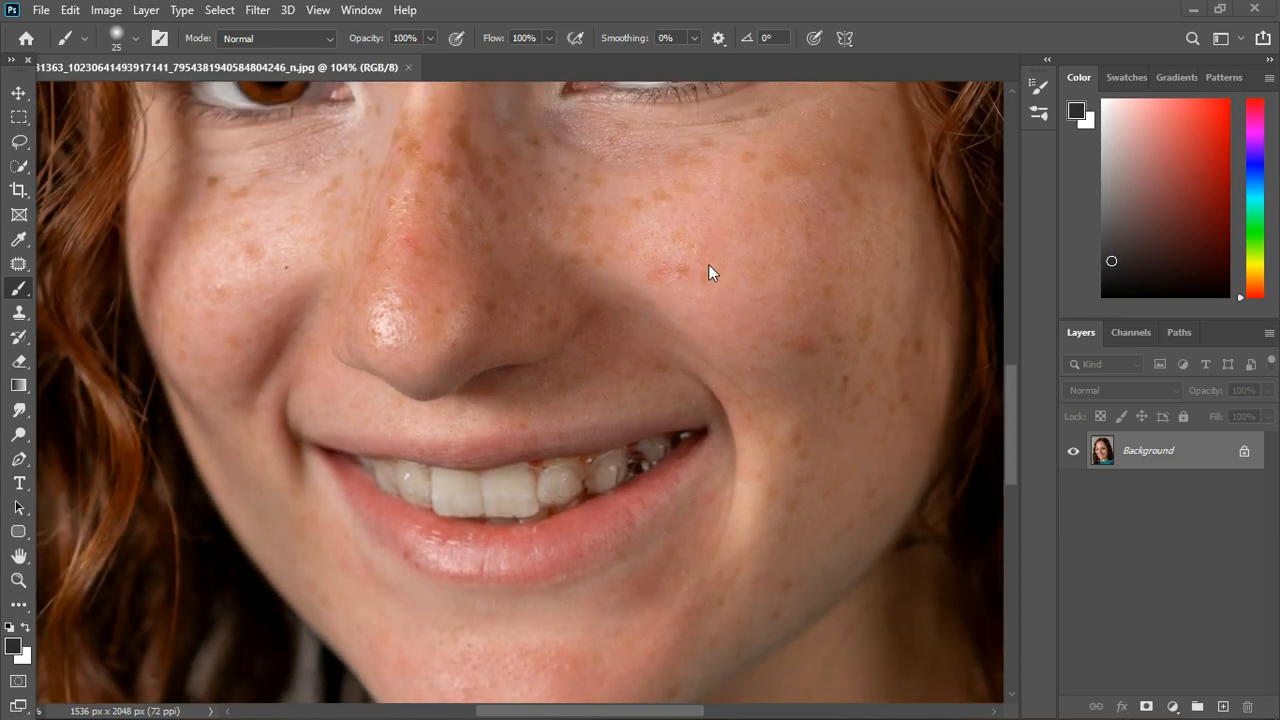
scroll(760, 233, "down", 9)
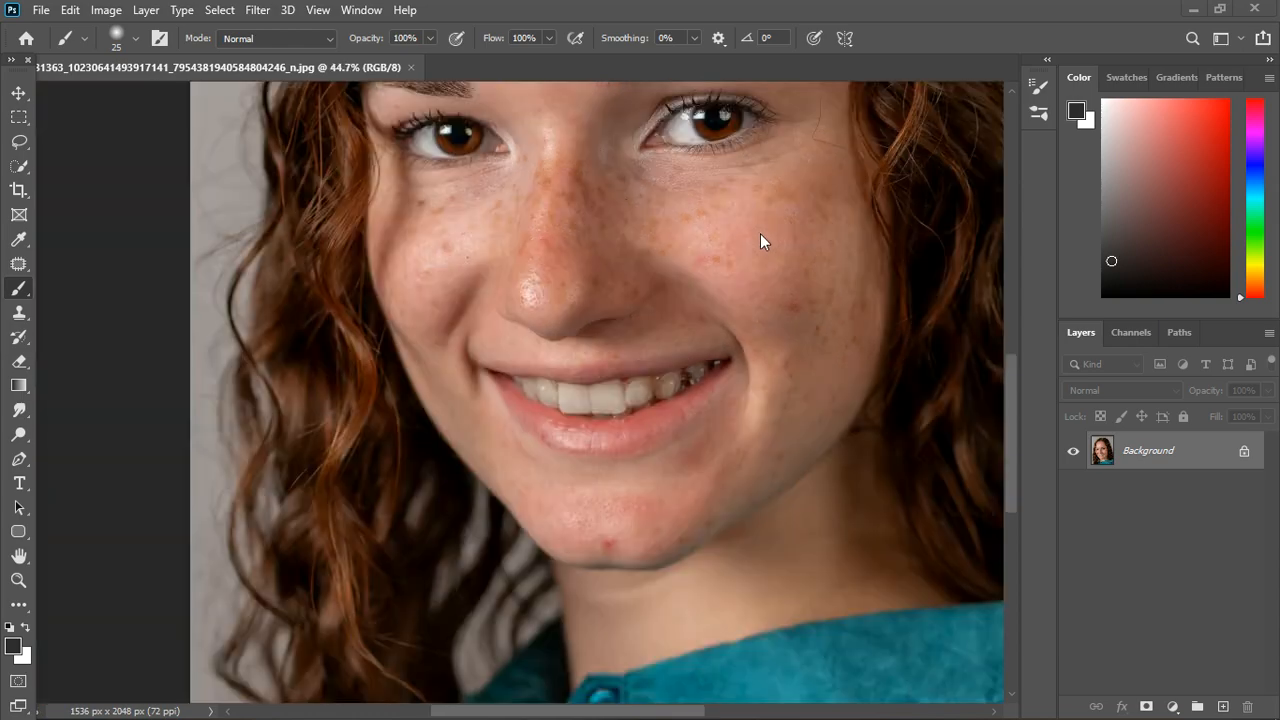
scroll(849, 440, "up", 1)
scroll(707, 277, "up", 1)
scroll(567, 345, "down", 4)
scroll(567, 345, "down", 1)
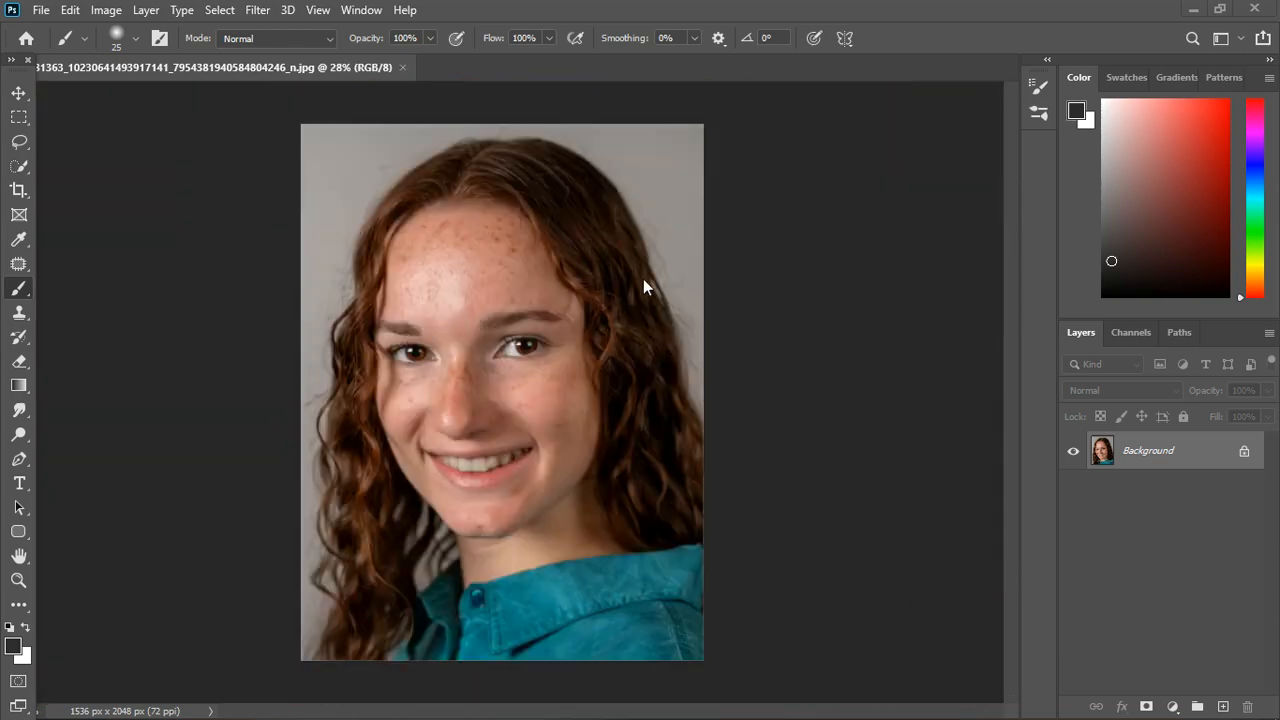
scroll(455, 305, "up", 2)
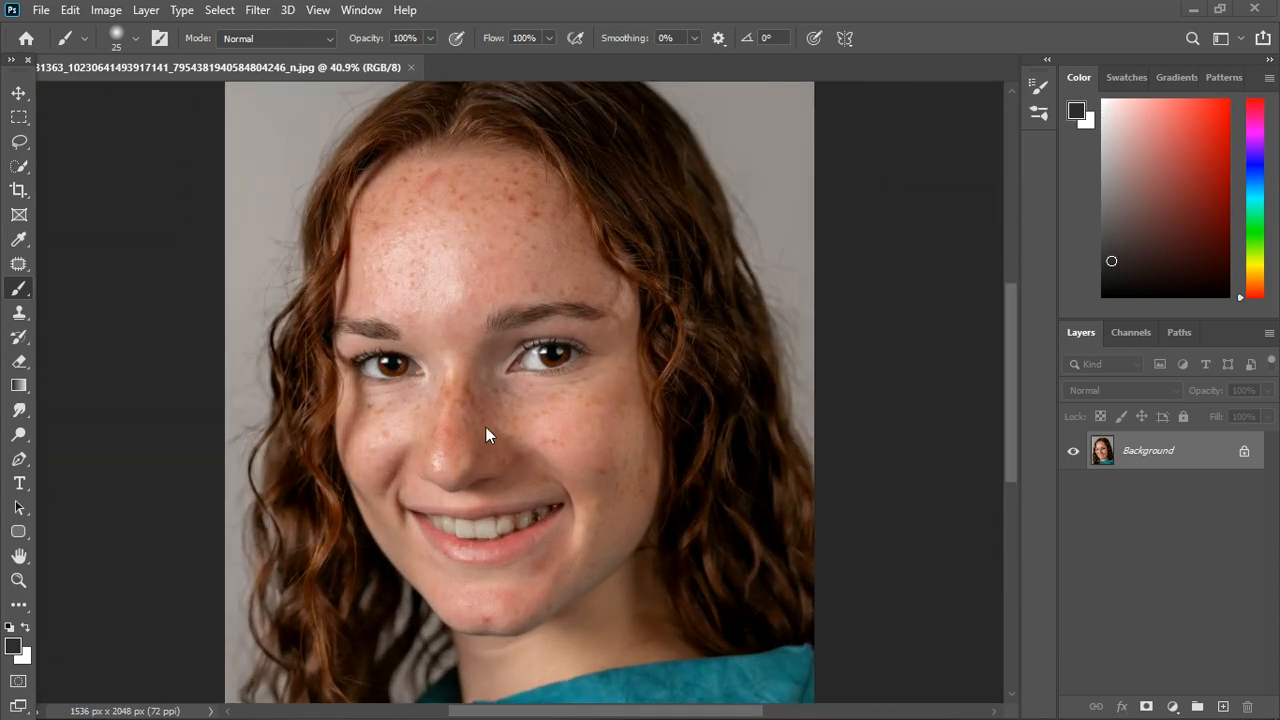
scroll(578, 571, "down", 1)
scroll(581, 664, "up", 4)
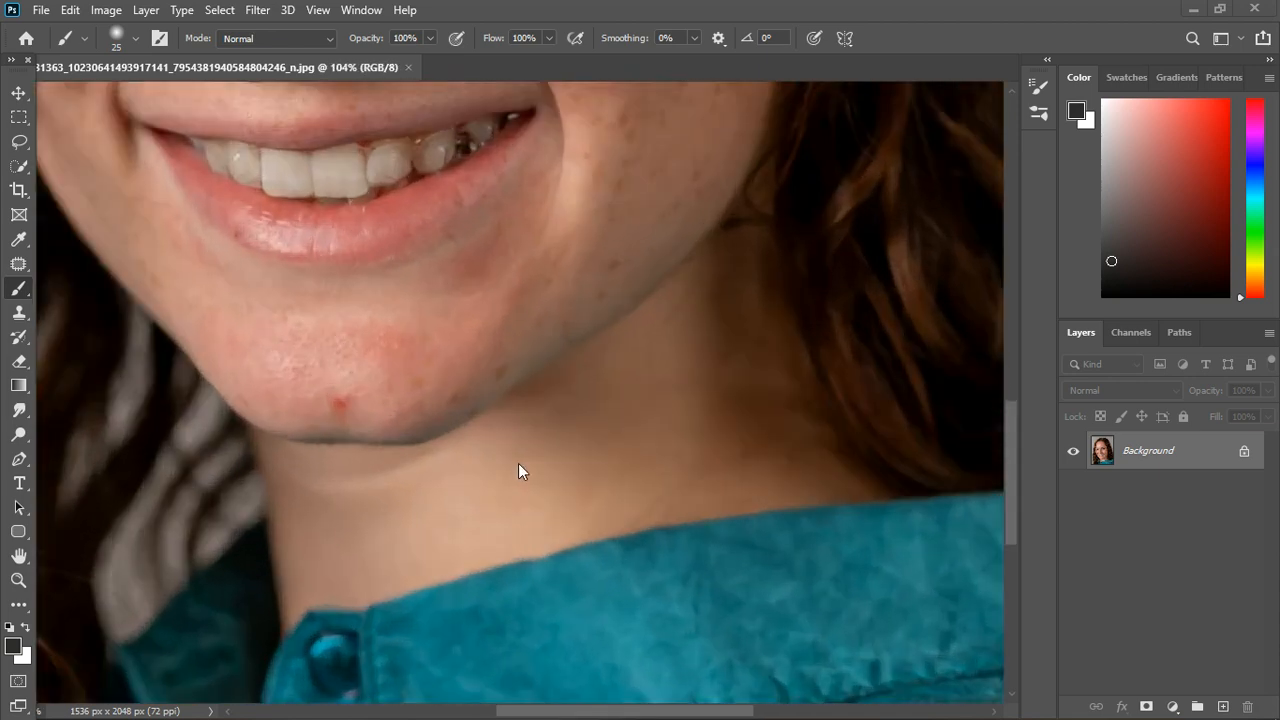
scroll(466, 501, "down", 4)
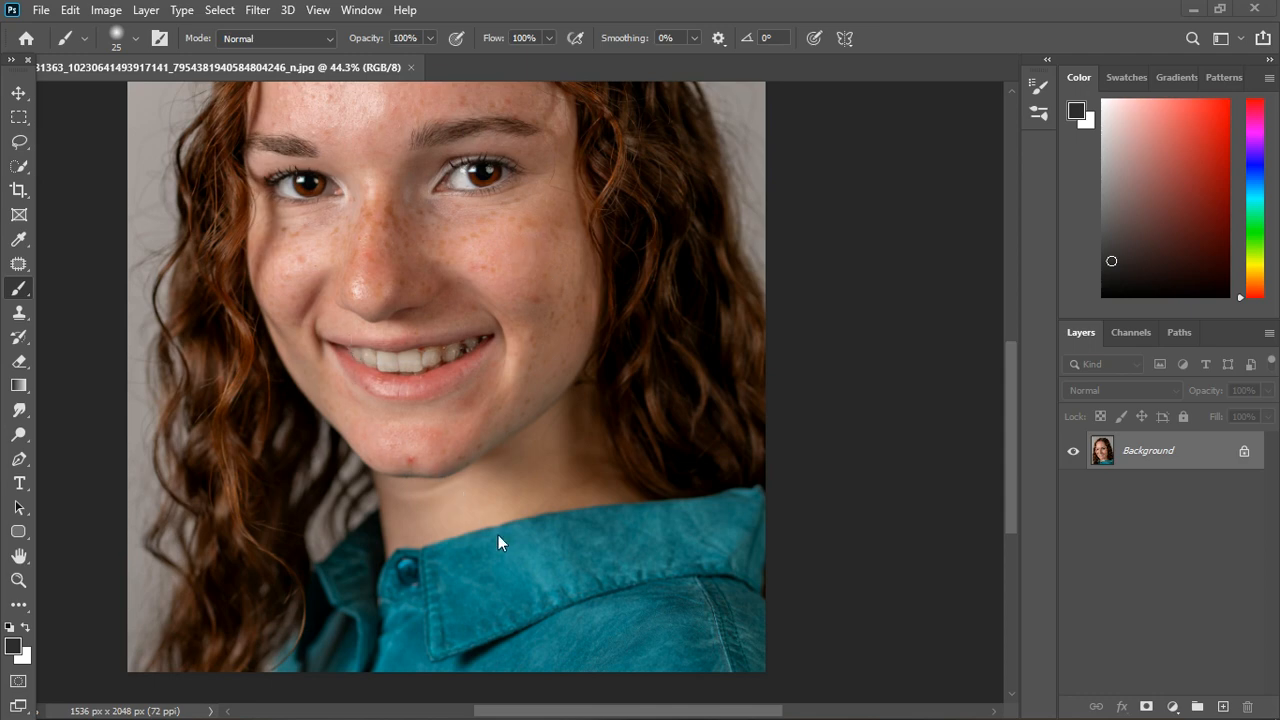
scroll(499, 535, "up", 3)
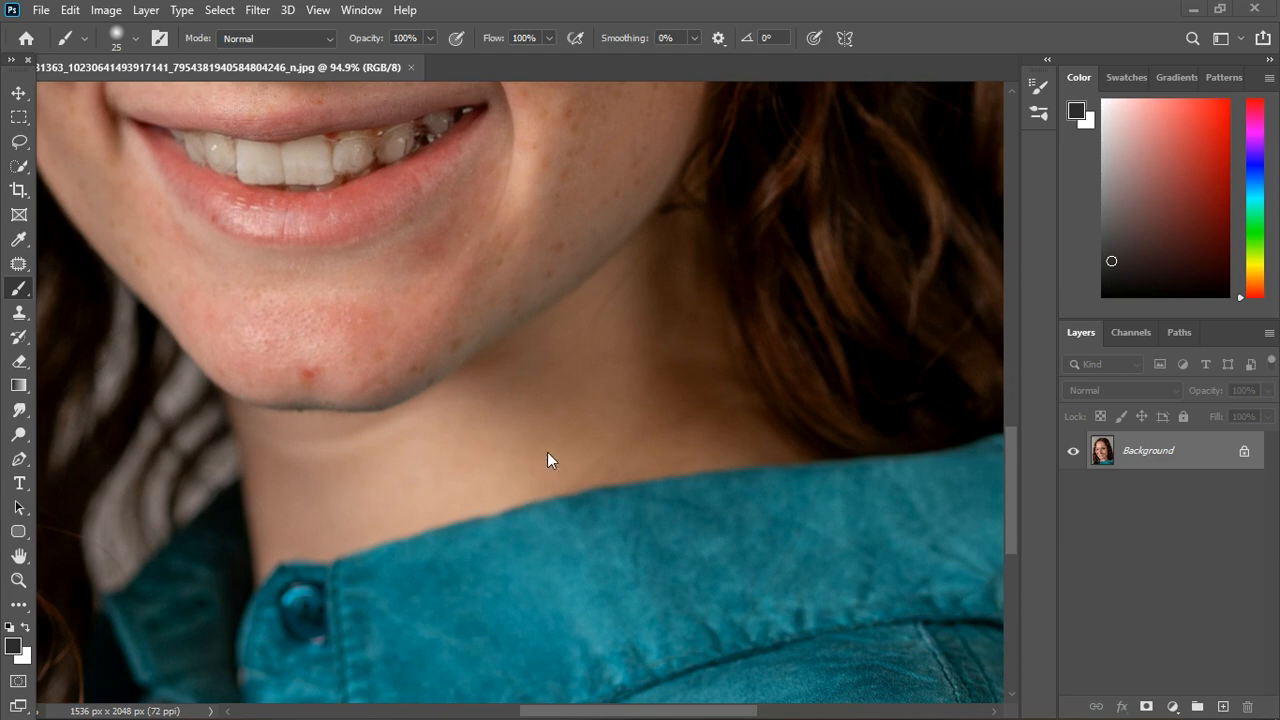
scroll(559, 444, "down", 3)
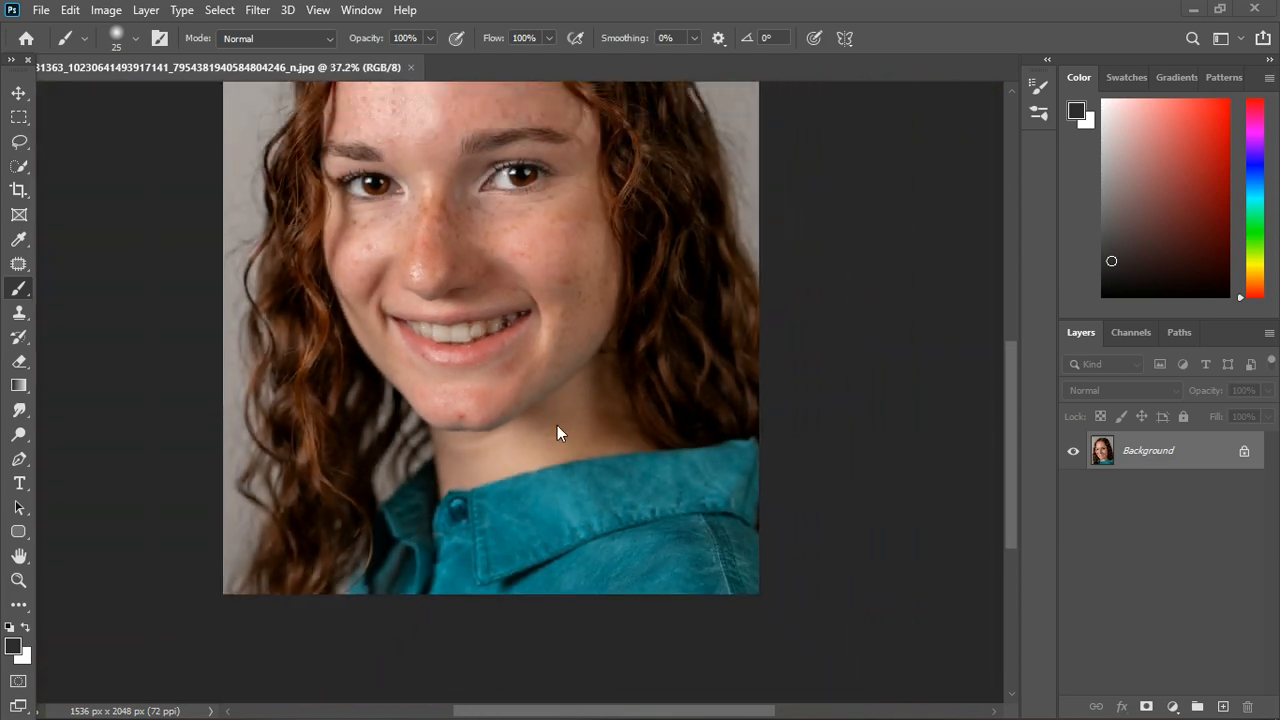
scroll(557, 432, "down", 1)
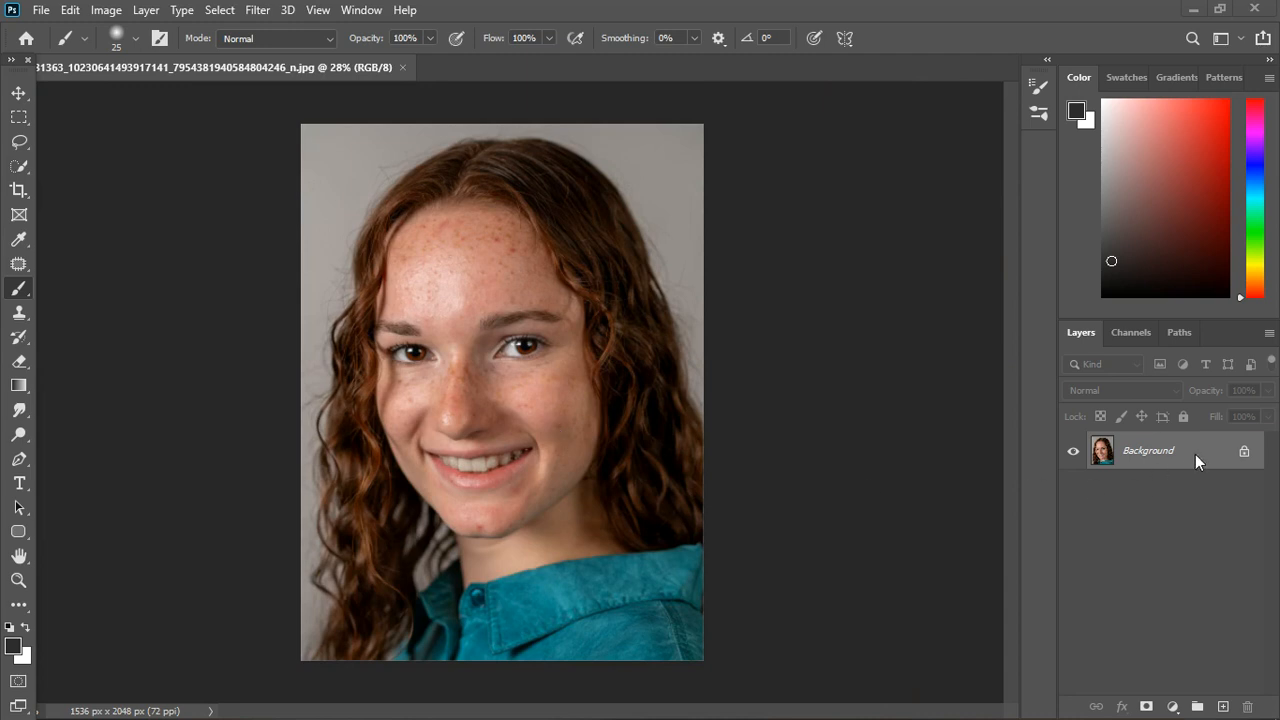
Unlock the Background layer and add a Hue/Saturation adjustment layer above it.
left_click(1243, 453)
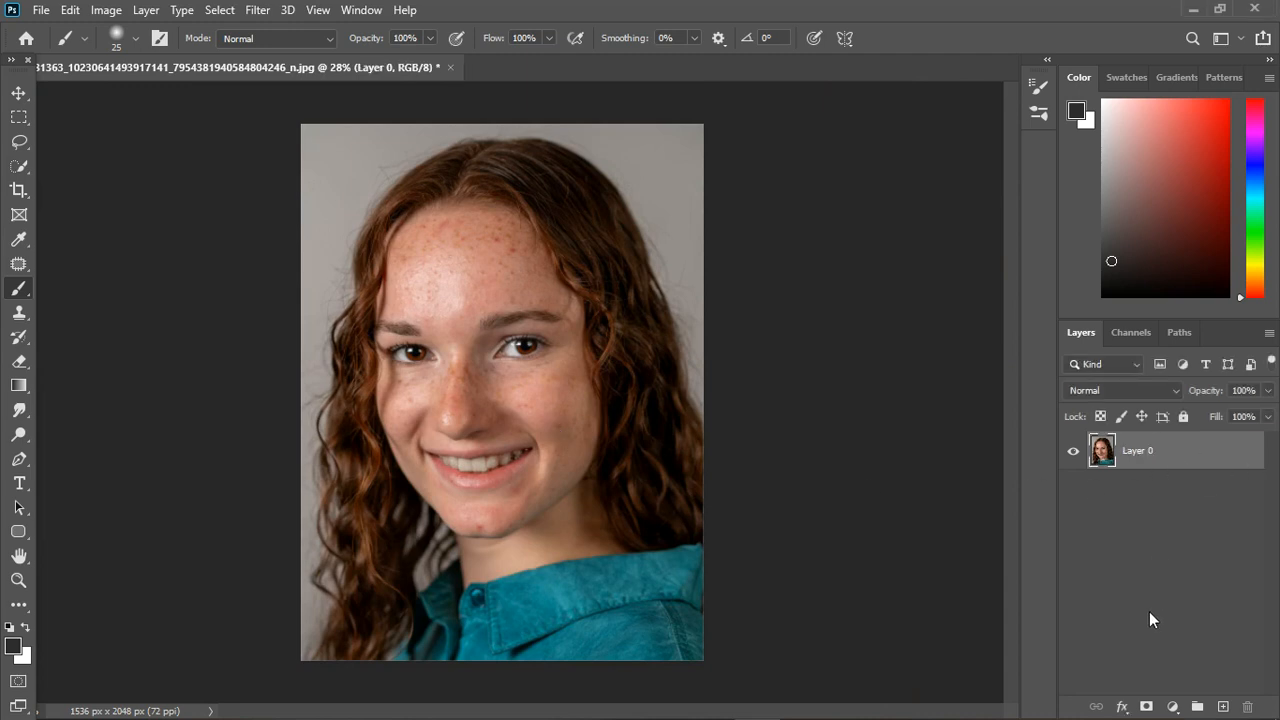
left_click(1173, 708)
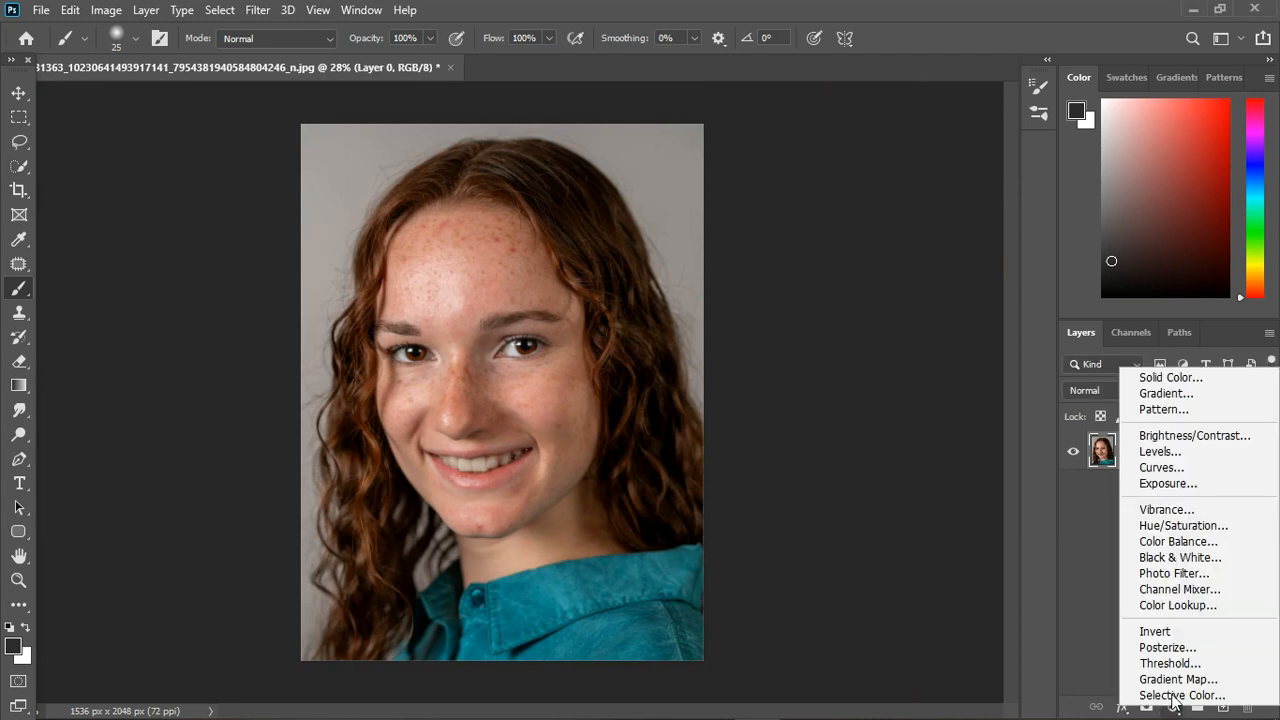
left_click(1177, 534)
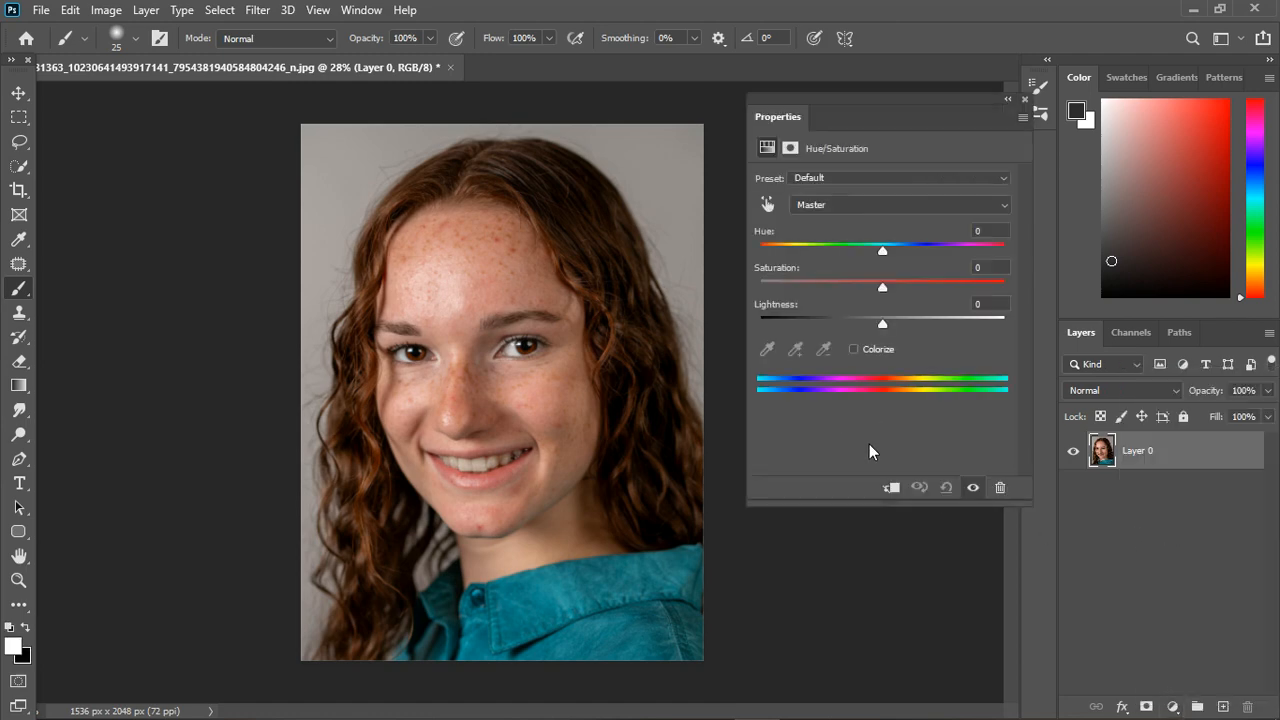
Sample a red blemish on the forehead with the on-image adjustment tool to target the Reds range.
left_click(767, 204)
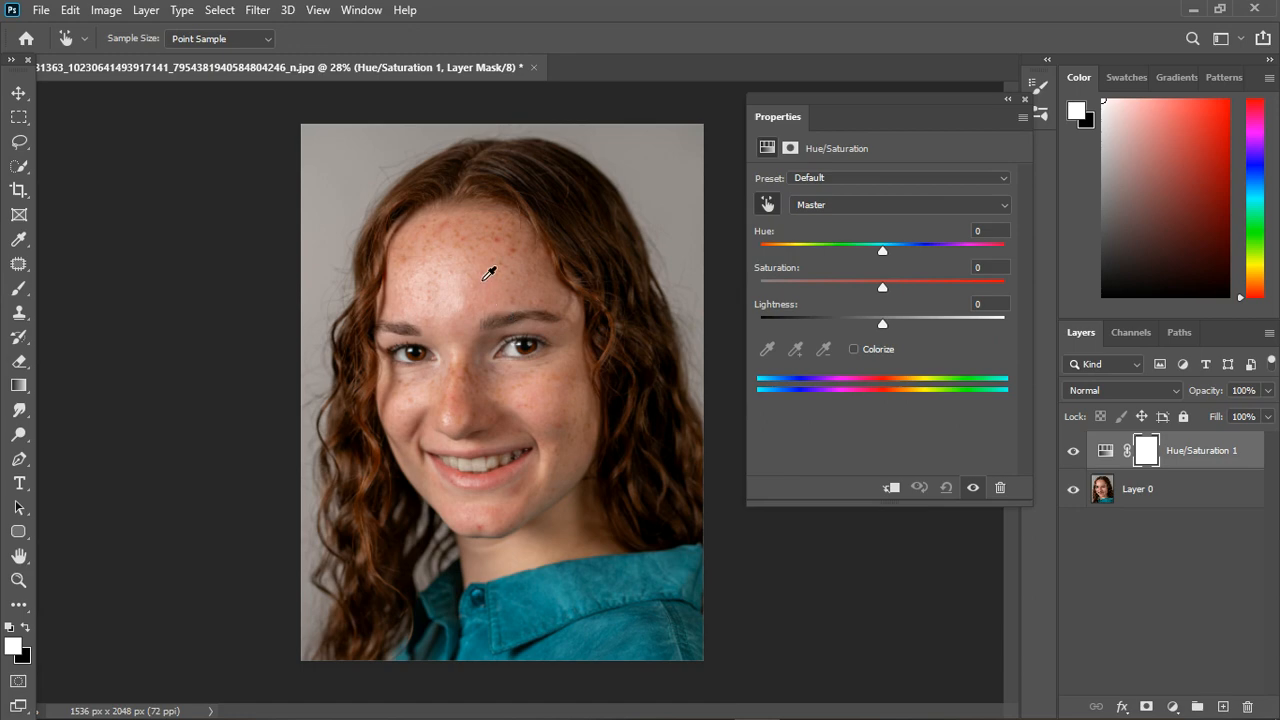
scroll(489, 273, "up", 3)
scroll(535, 258, "up", 3)
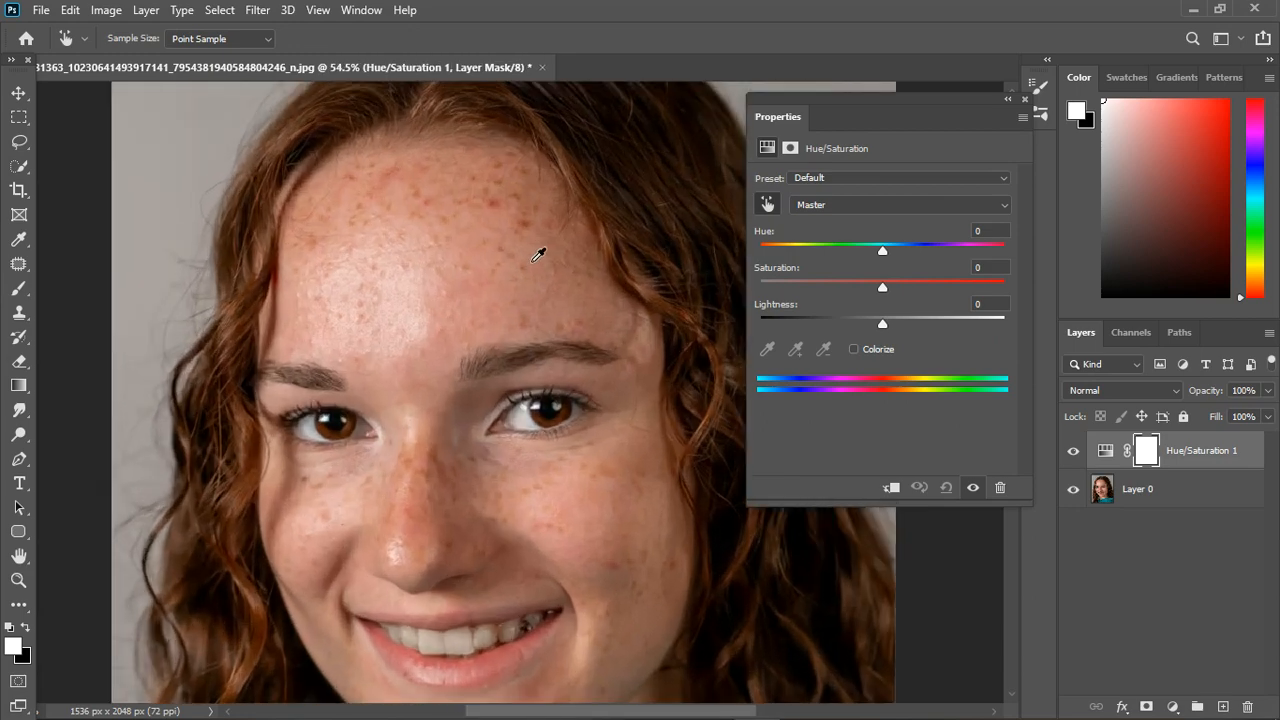
scroll(538, 255, "up", 4)
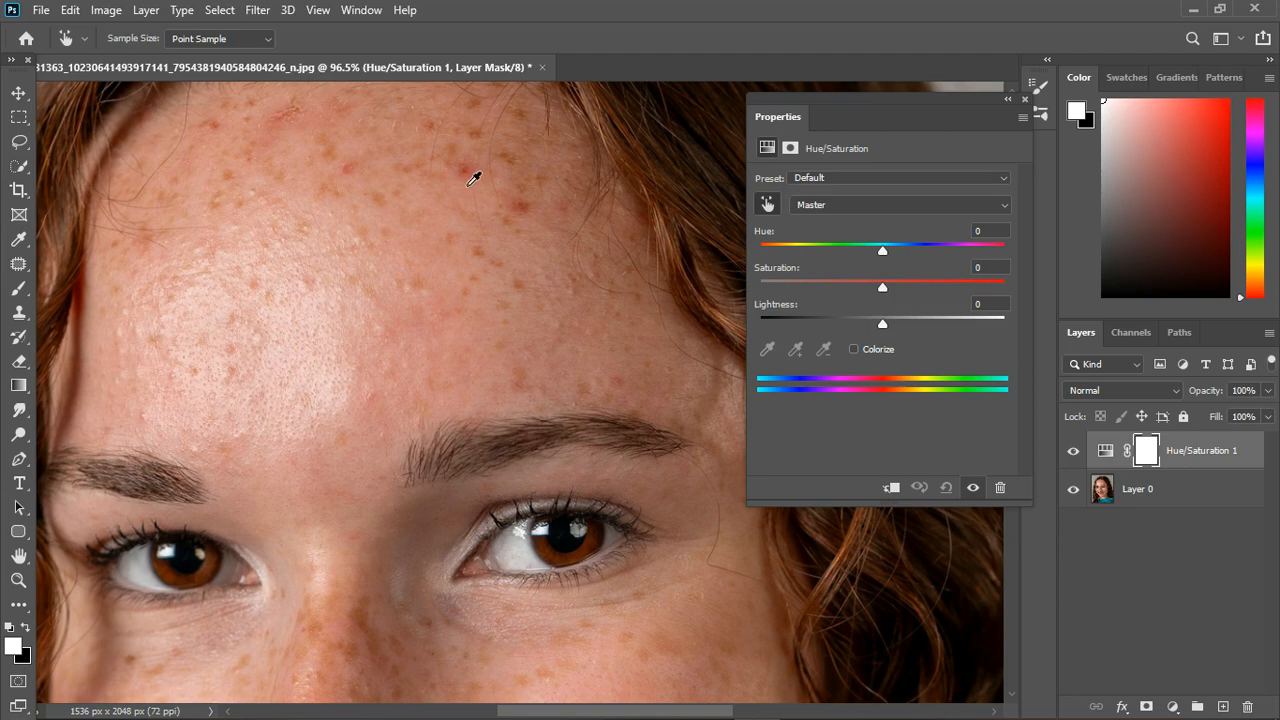
left_click(472, 178)
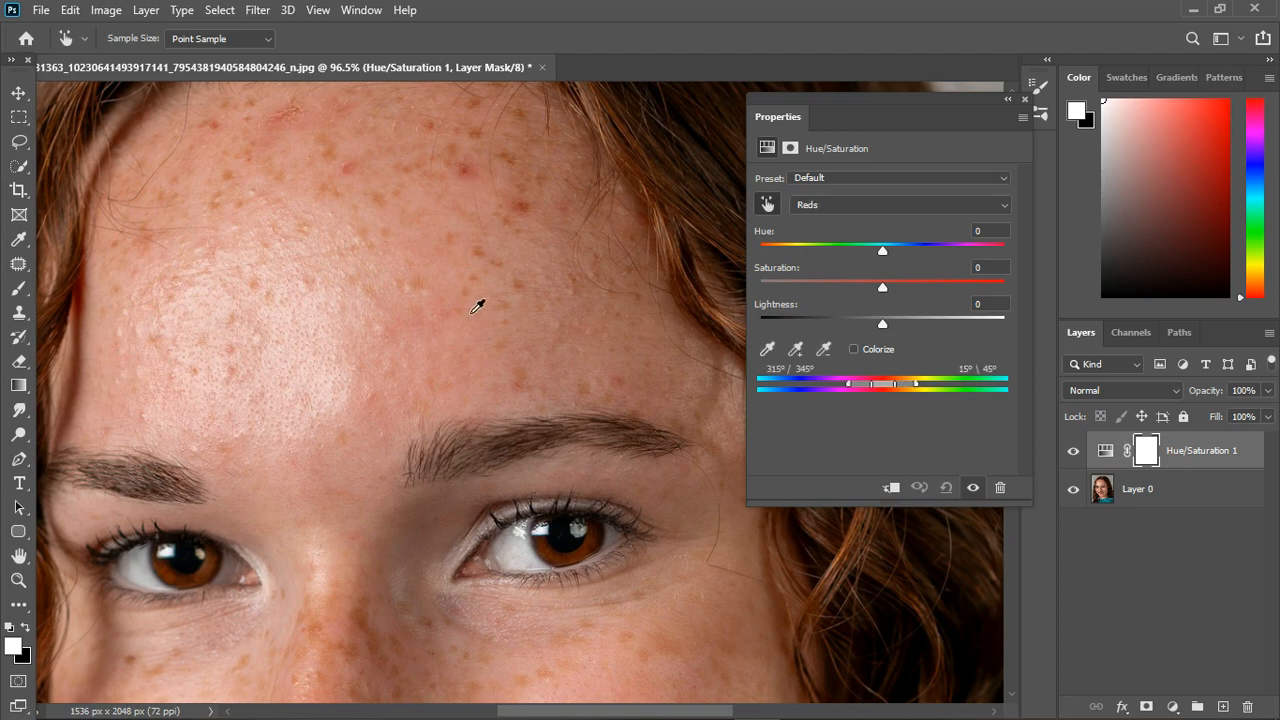
Set the hue of the Reds range to +180 and close the adjustment's properties.
scroll(477, 305, "down", 3)
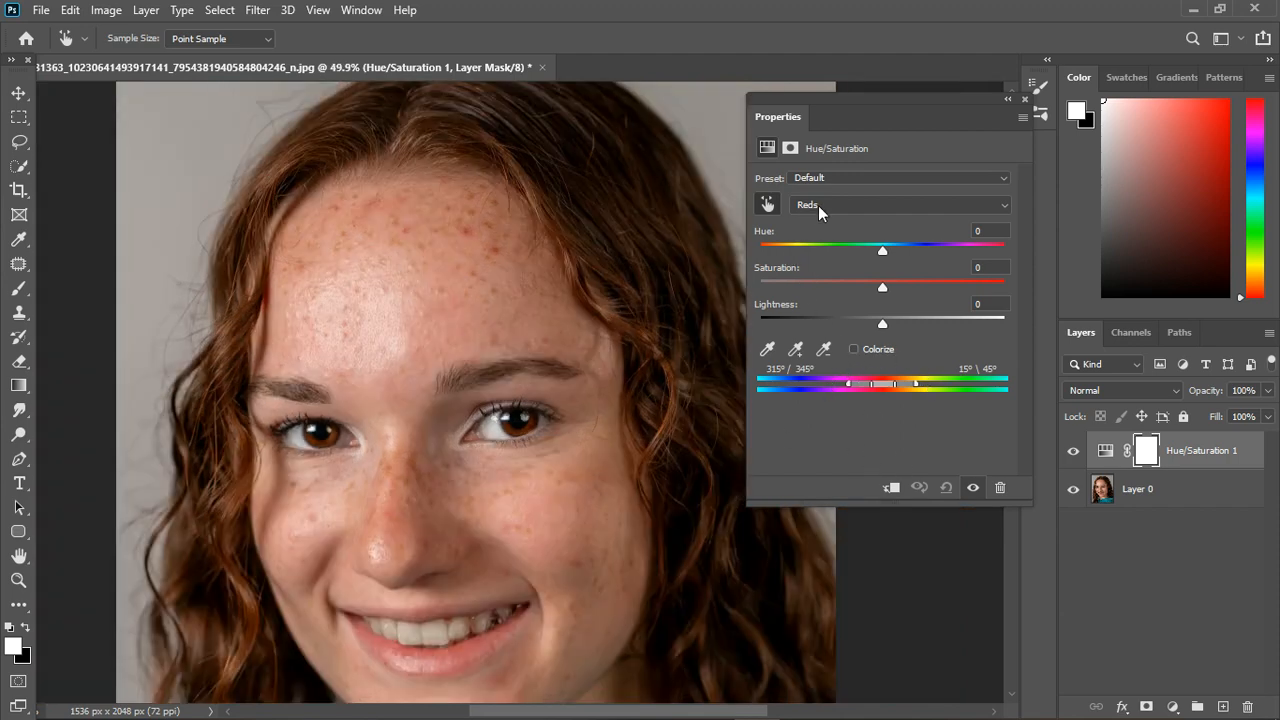
left_click(887, 204)
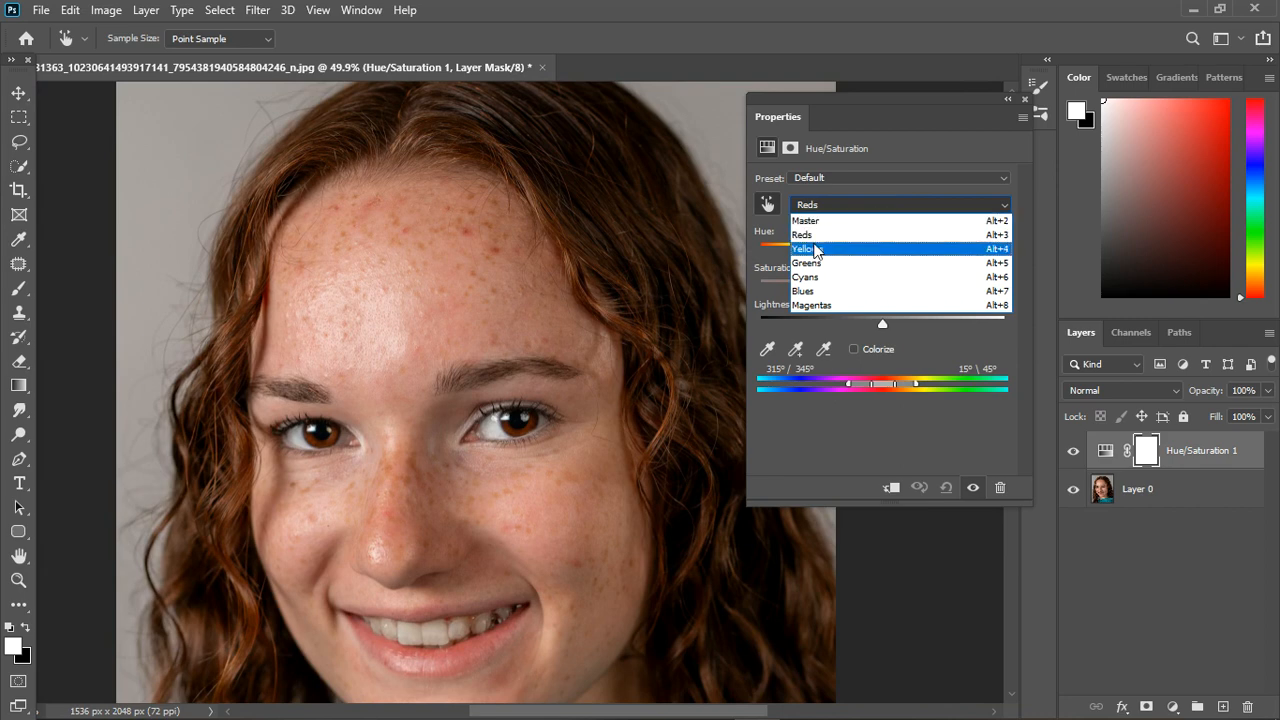
left_click(902, 194)
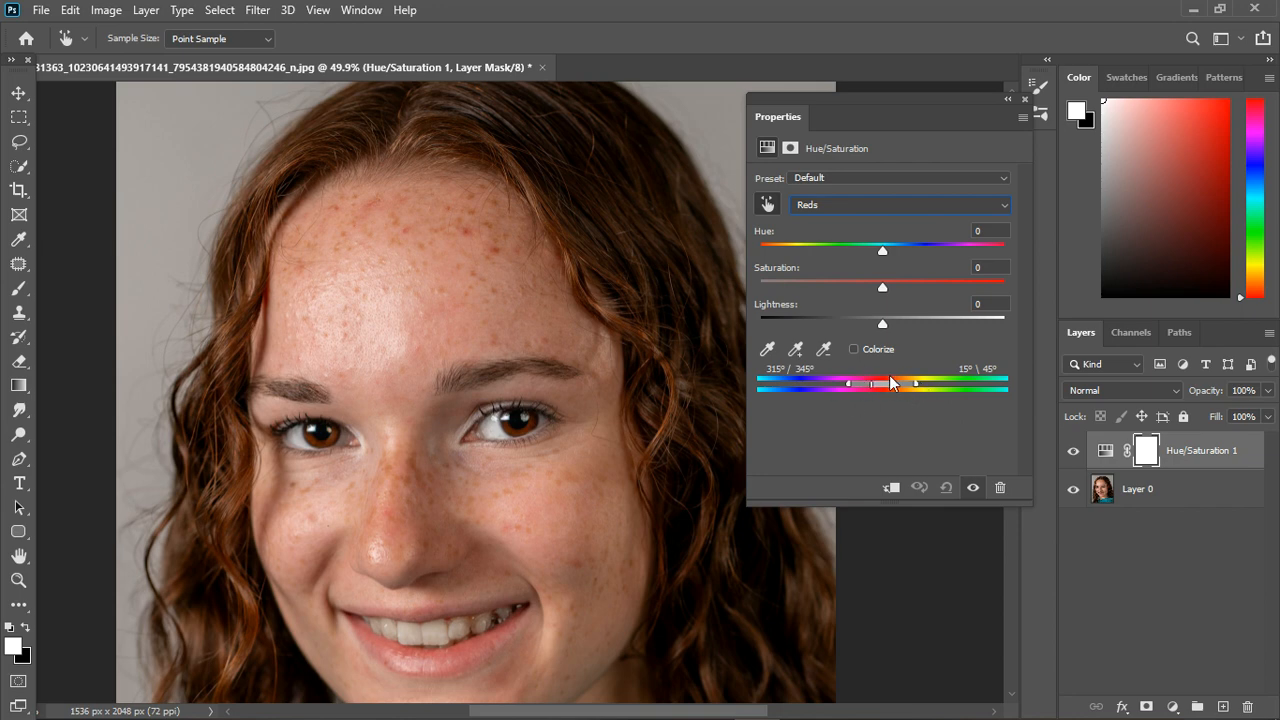
left_click_drag(891, 383, 913, 387)
left_click_drag(882, 249, 1018, 246)
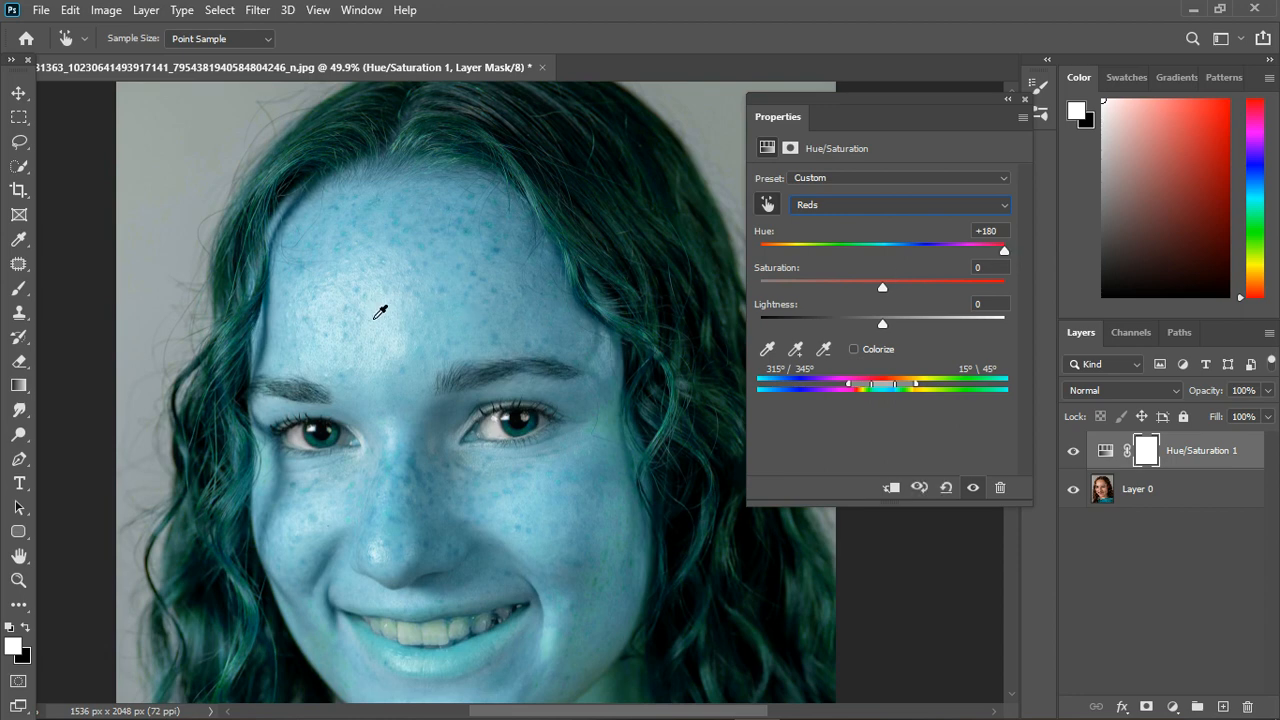
left_click(1025, 100)
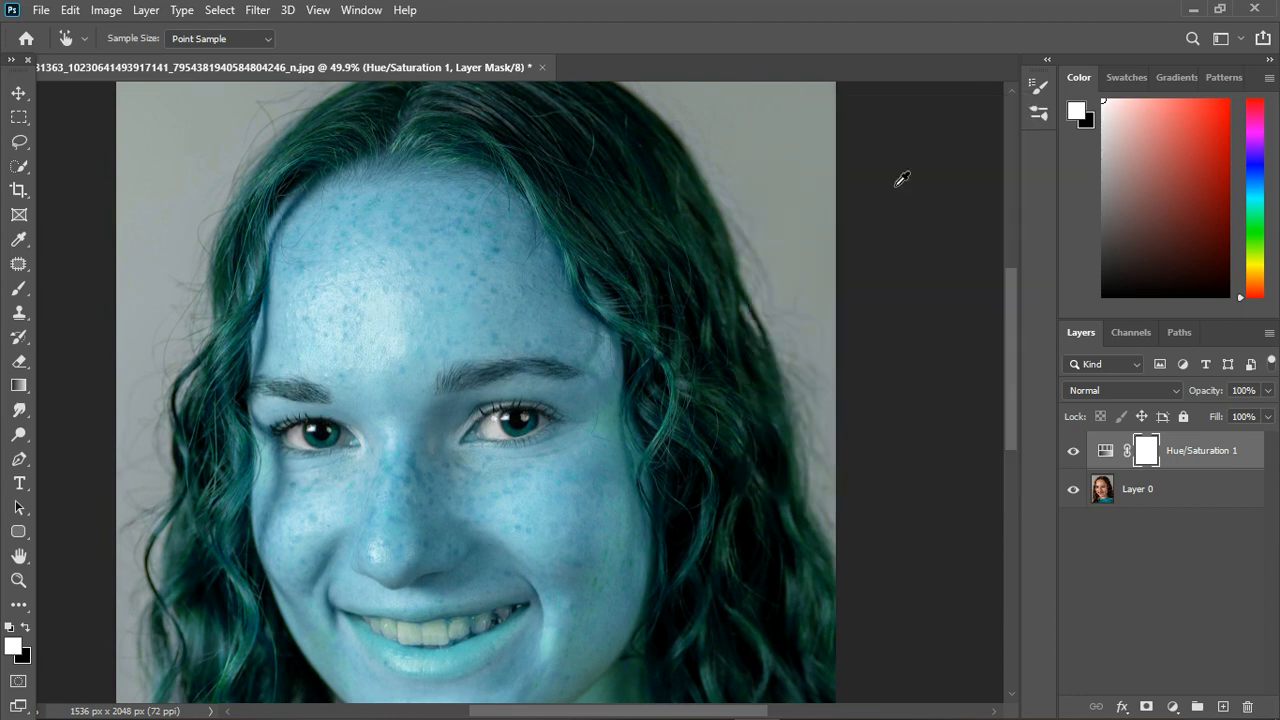
Examine how the hue shift separates the tones across the face, nose, eyes, neck and collar.
scroll(474, 205, "down", 2)
scroll(499, 488, "up", 1)
scroll(499, 488, "up", 3)
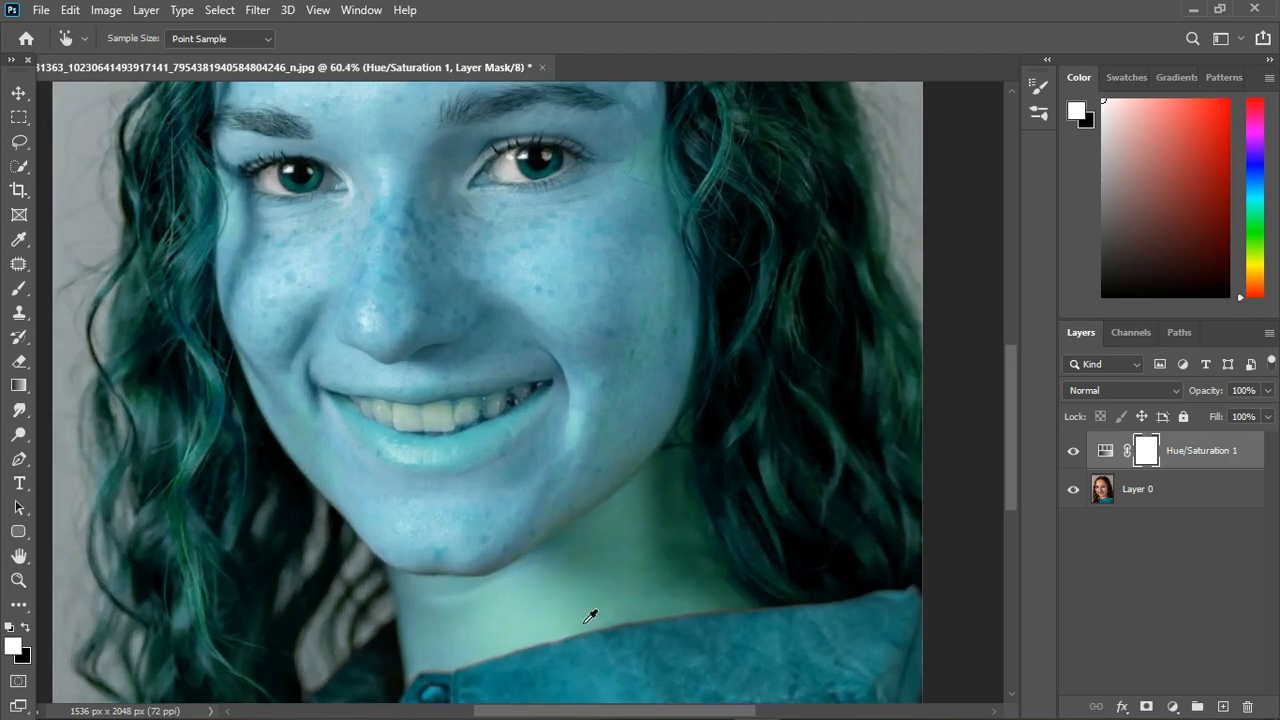
scroll(600, 597, "down", 1)
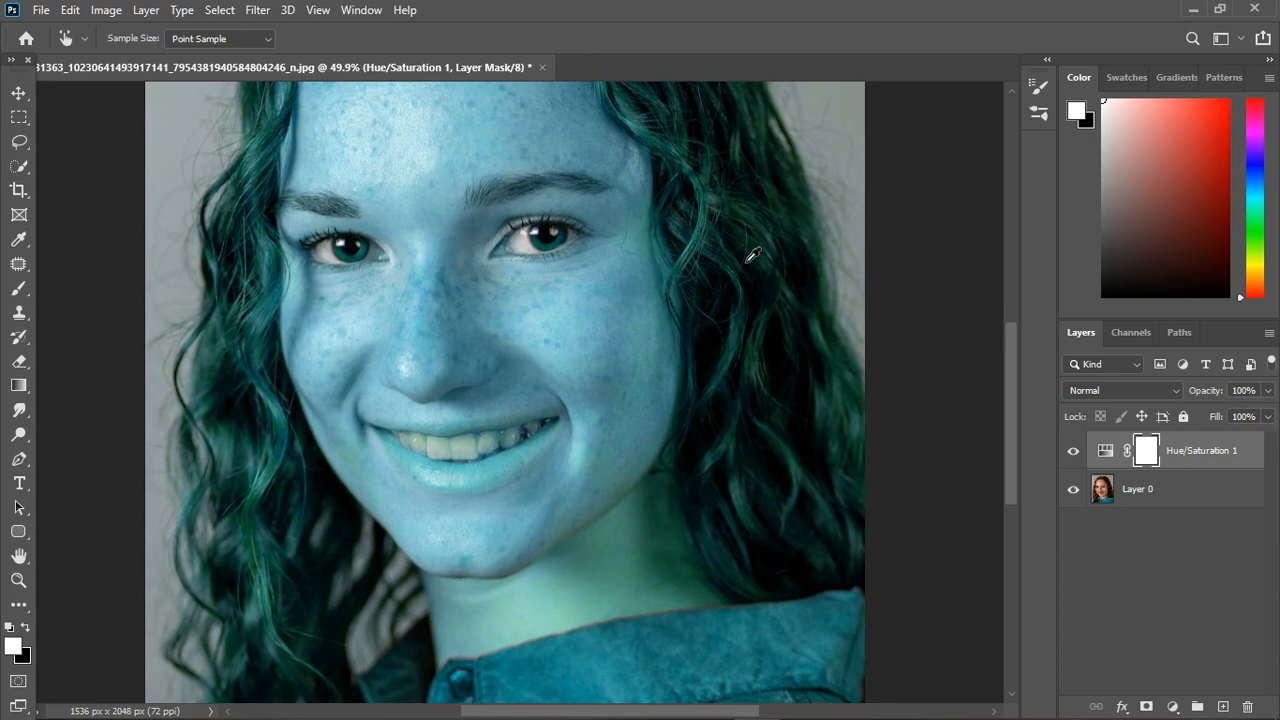
scroll(510, 115, "up", 2)
scroll(421, 370, "up", 3)
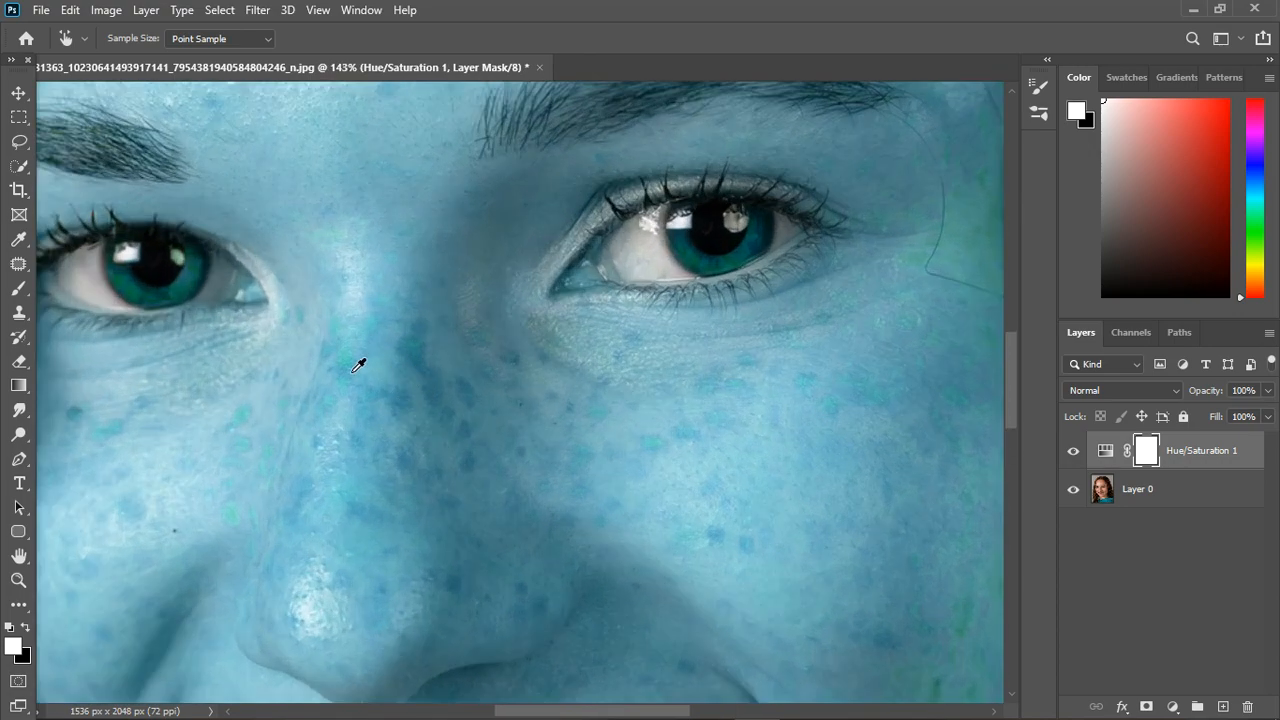
scroll(440, 385, "down", 3)
scroll(443, 386, "down", 4)
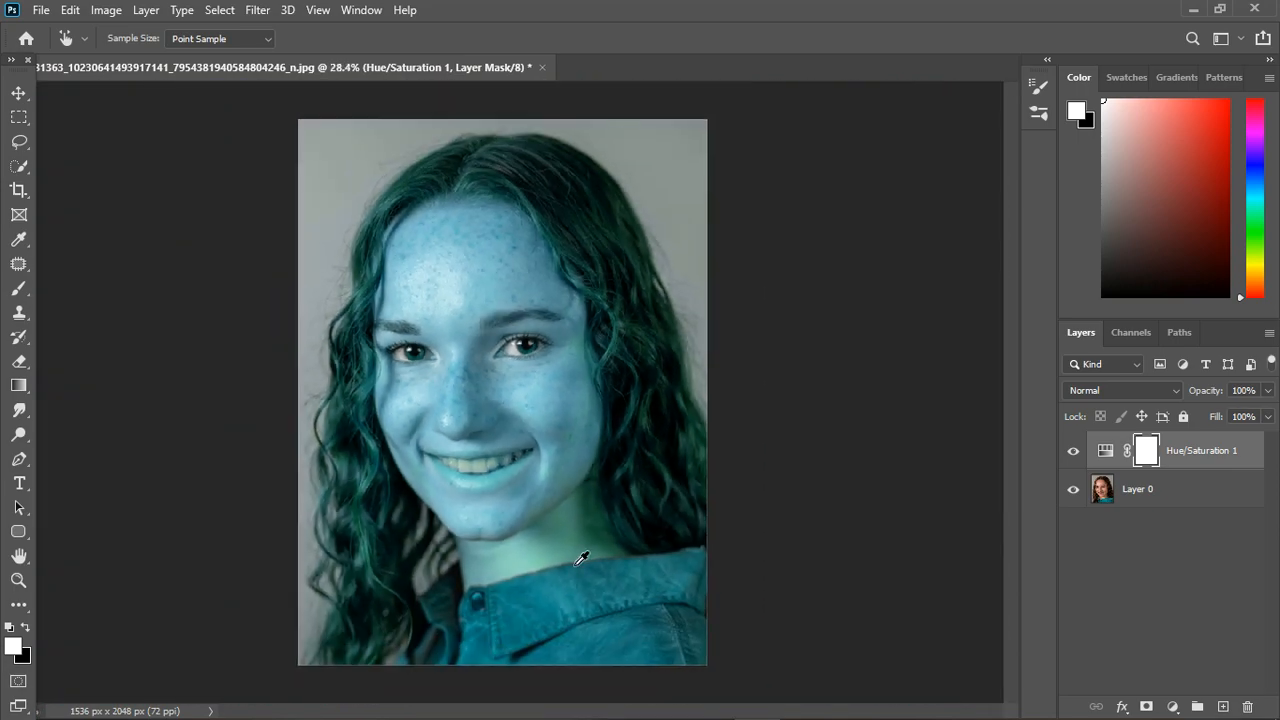
scroll(529, 350, "up", 1)
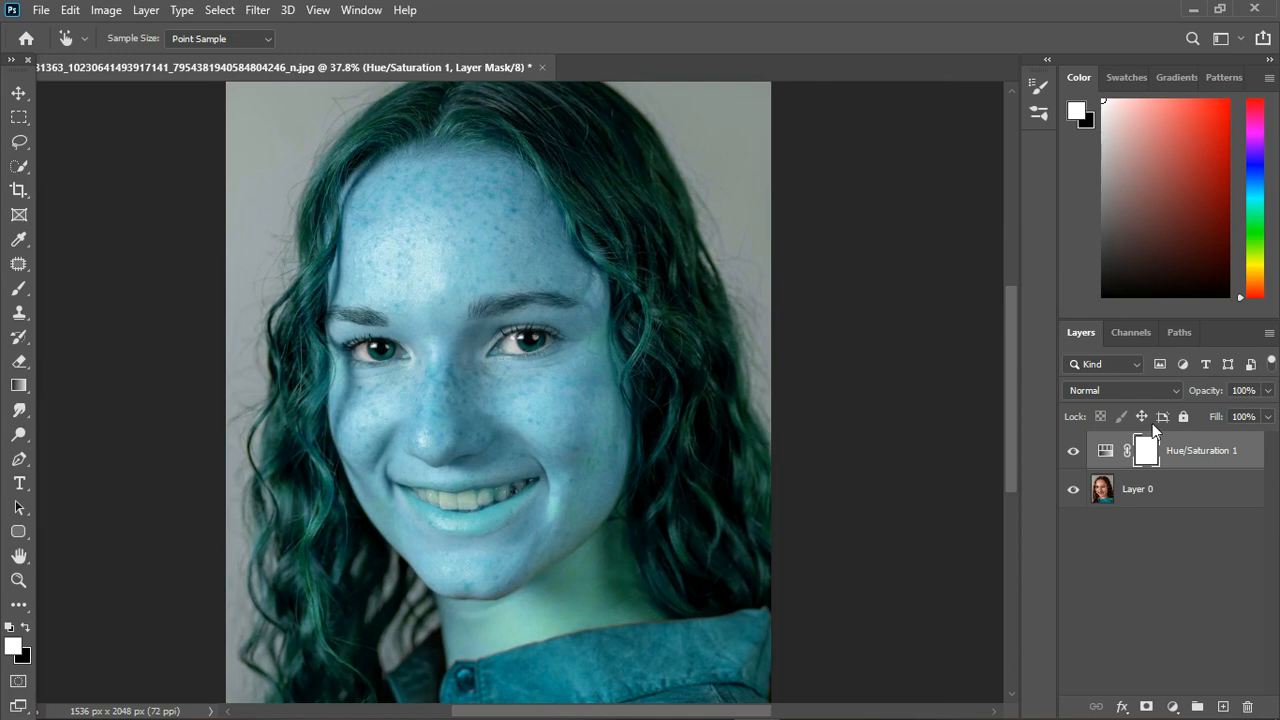
Reopen the Hue/Saturation adjustment to review the settings of its Reds range, and close it again.
double_click(1114, 457)
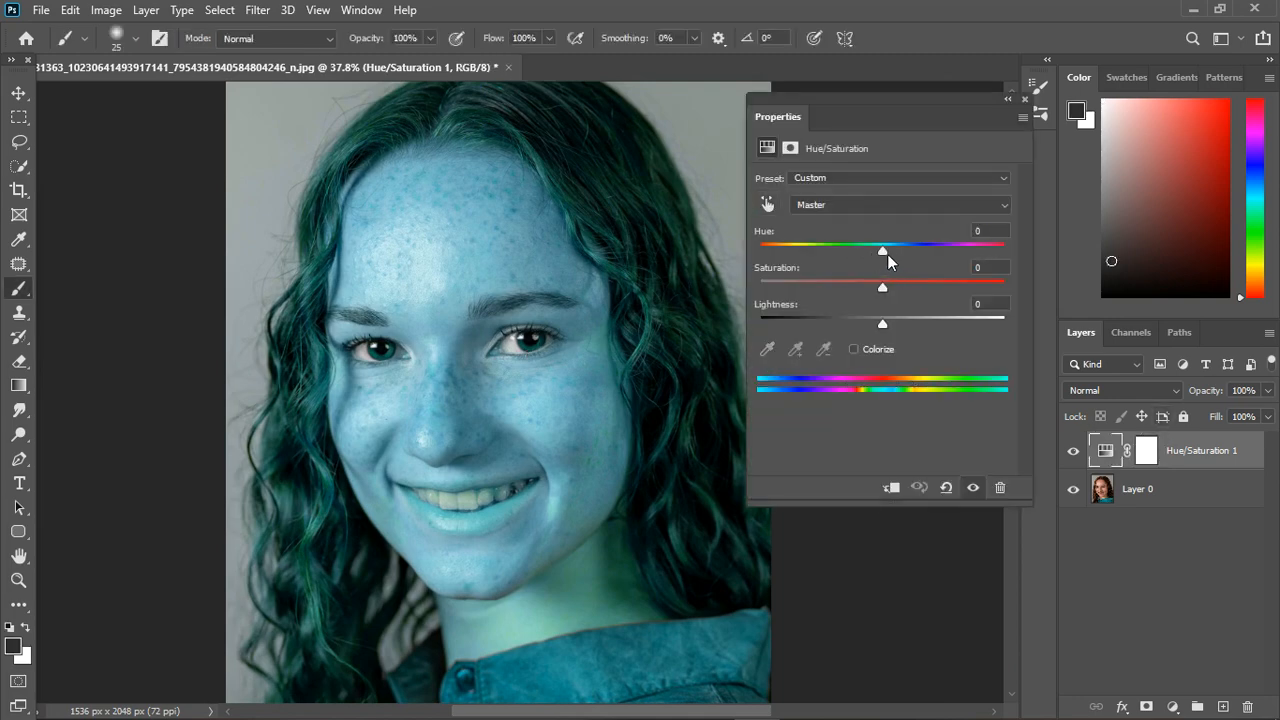
left_click(863, 203)
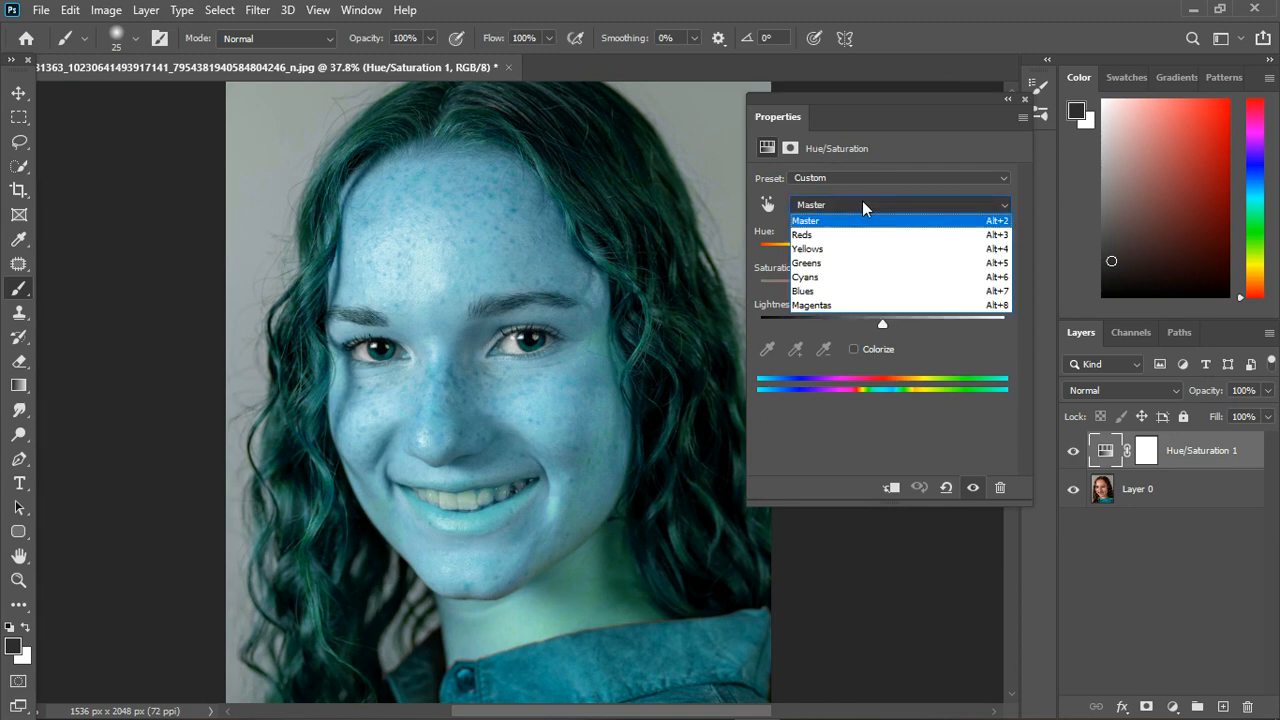
left_click(806, 235)
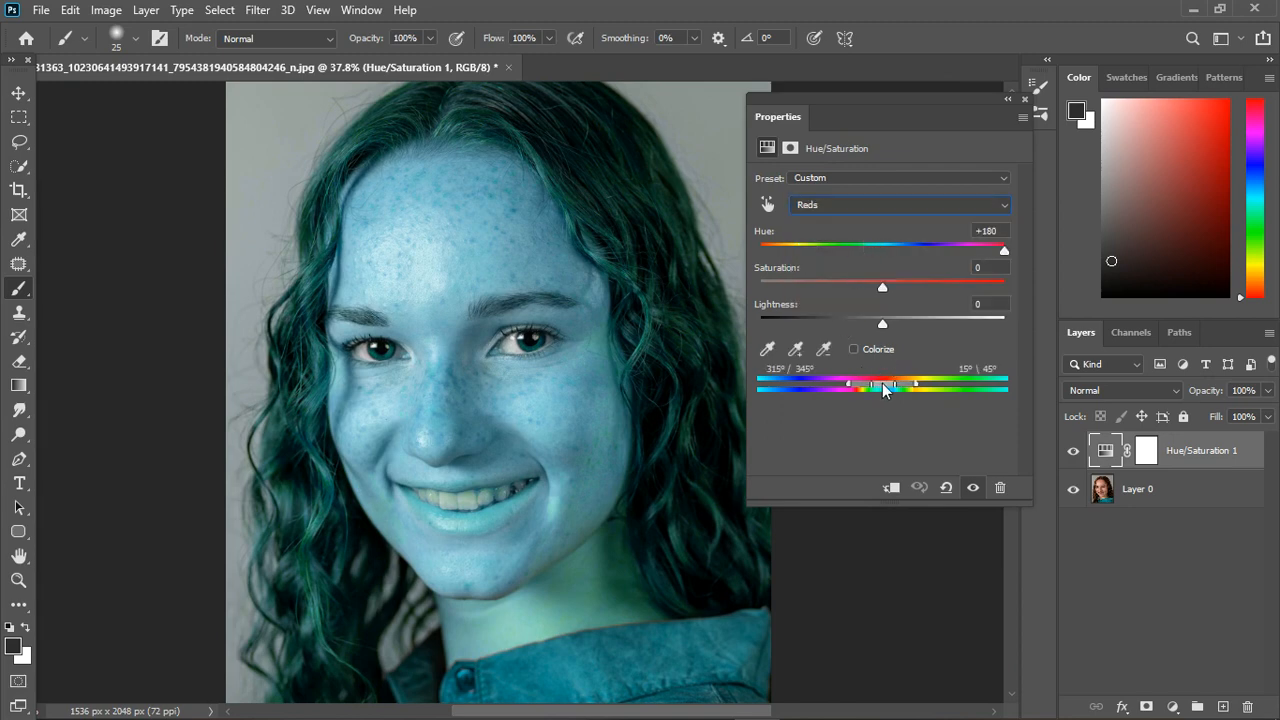
left_click(1024, 98)
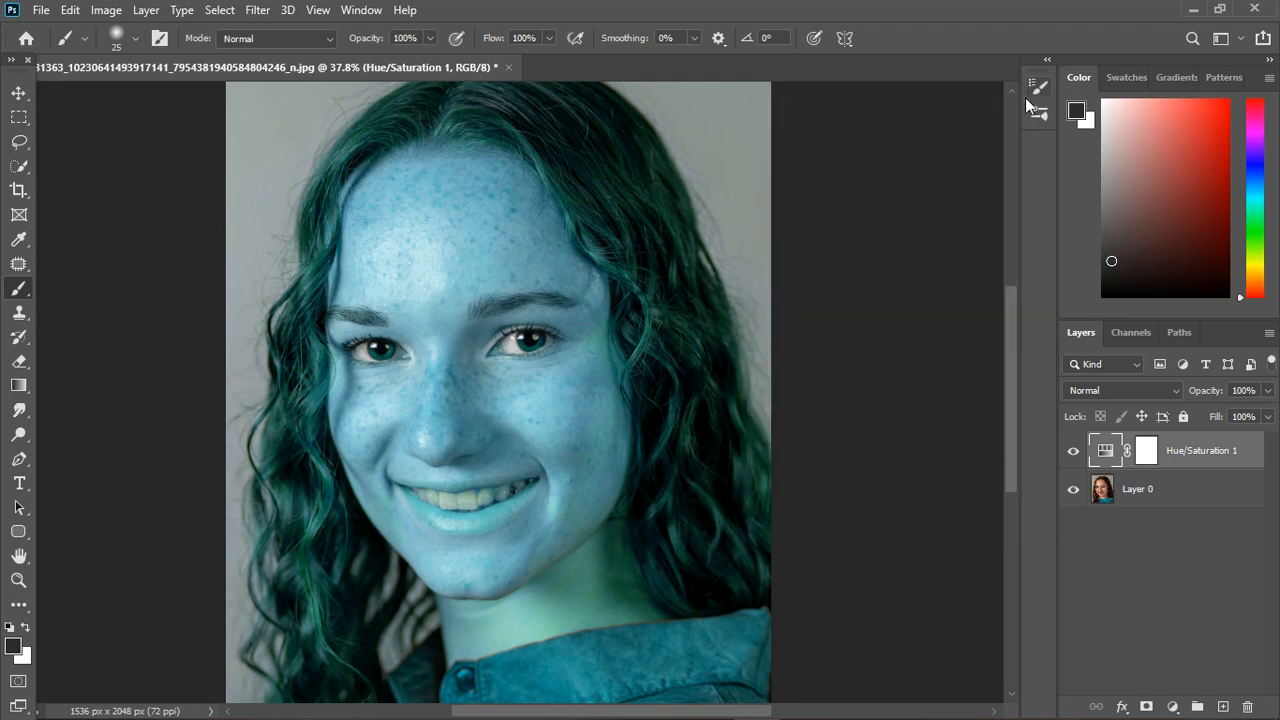
Reopen the Hue/Saturation adjustment and shift its Reds range to 290°/321° and 351°\20° to isolate the blemishes.
double_click(1113, 453)
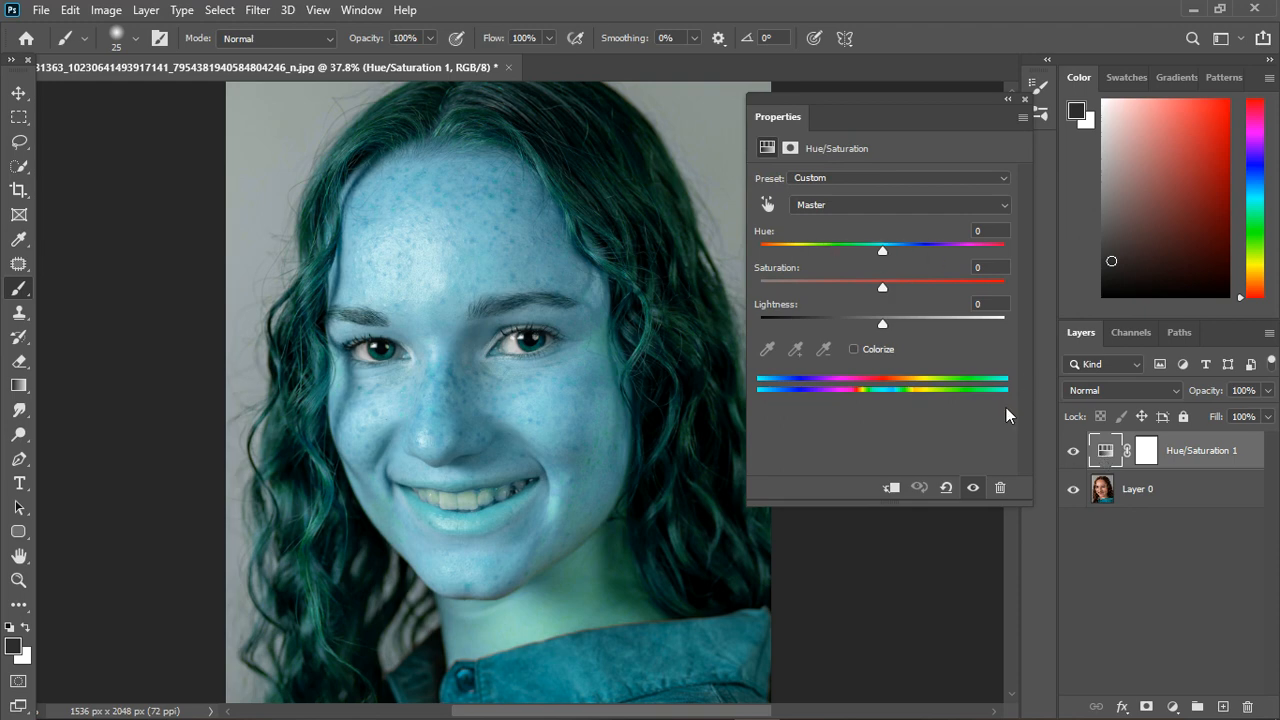
left_click(836, 206)
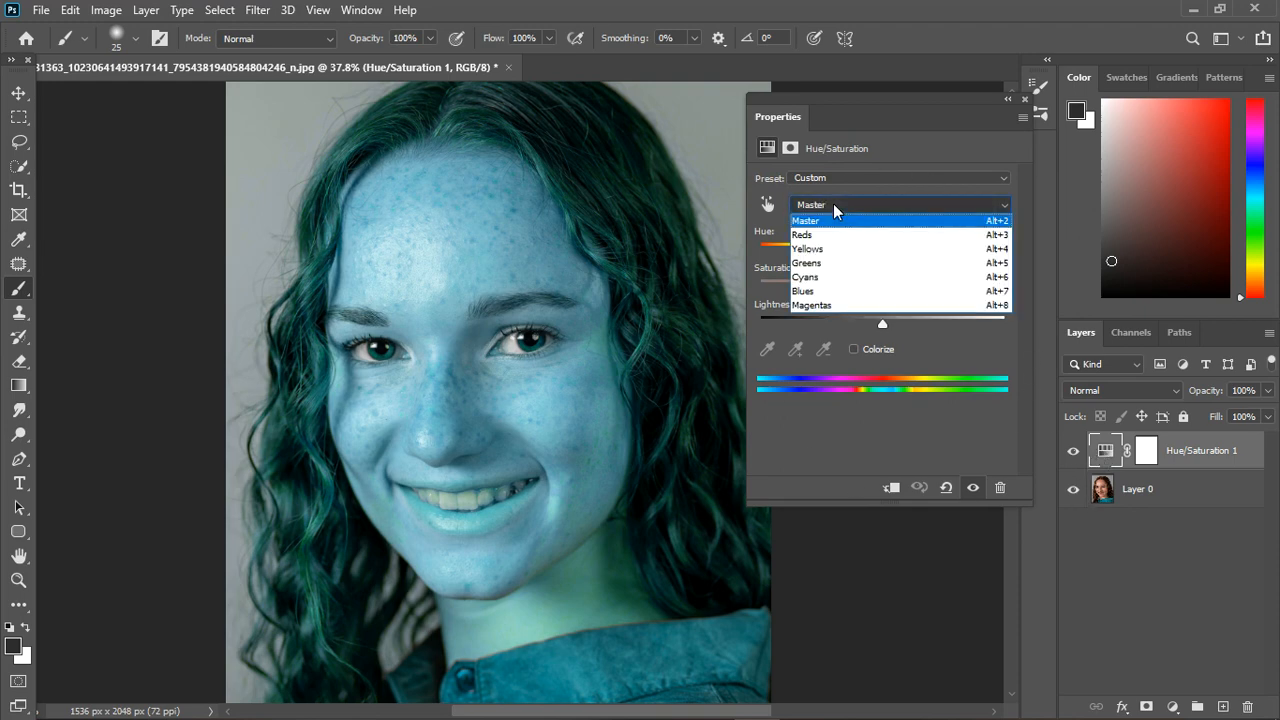
left_click(821, 234)
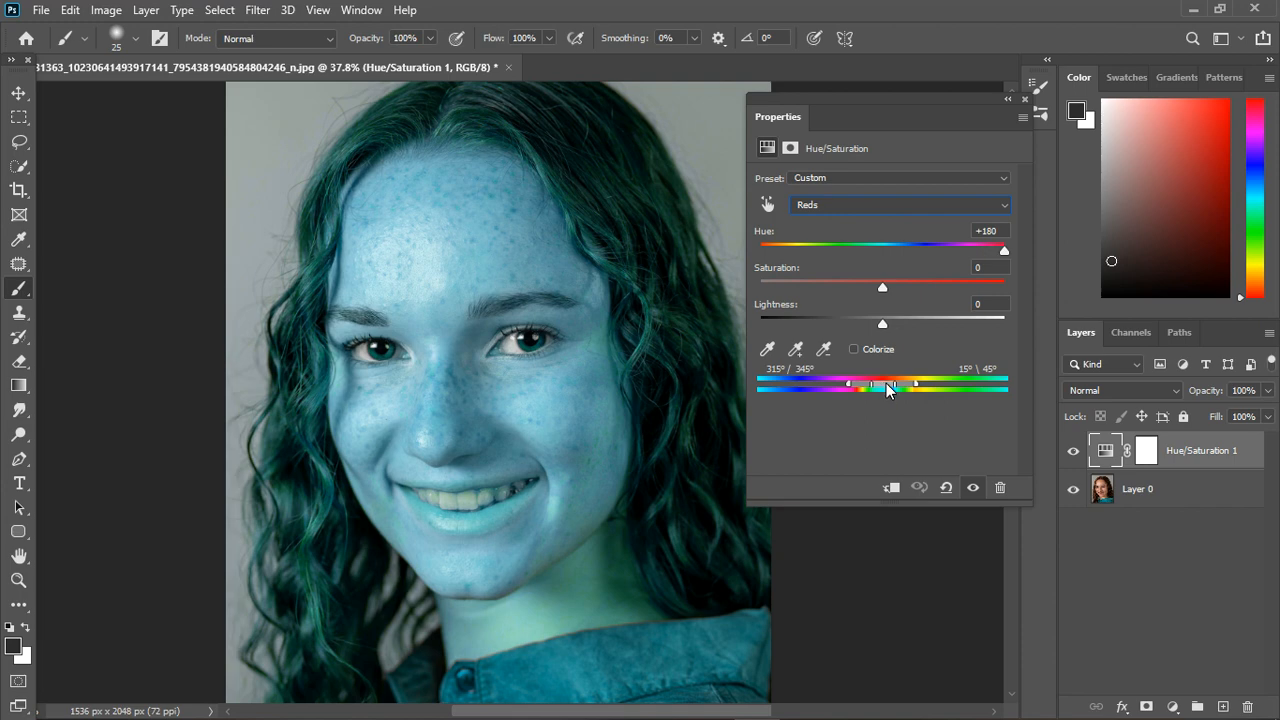
mouse_move(890, 388)
left_mouse_down()
mouse_move(865, 394)
mouse_move(945, 390)
mouse_move(869, 394)
left_mouse_up()
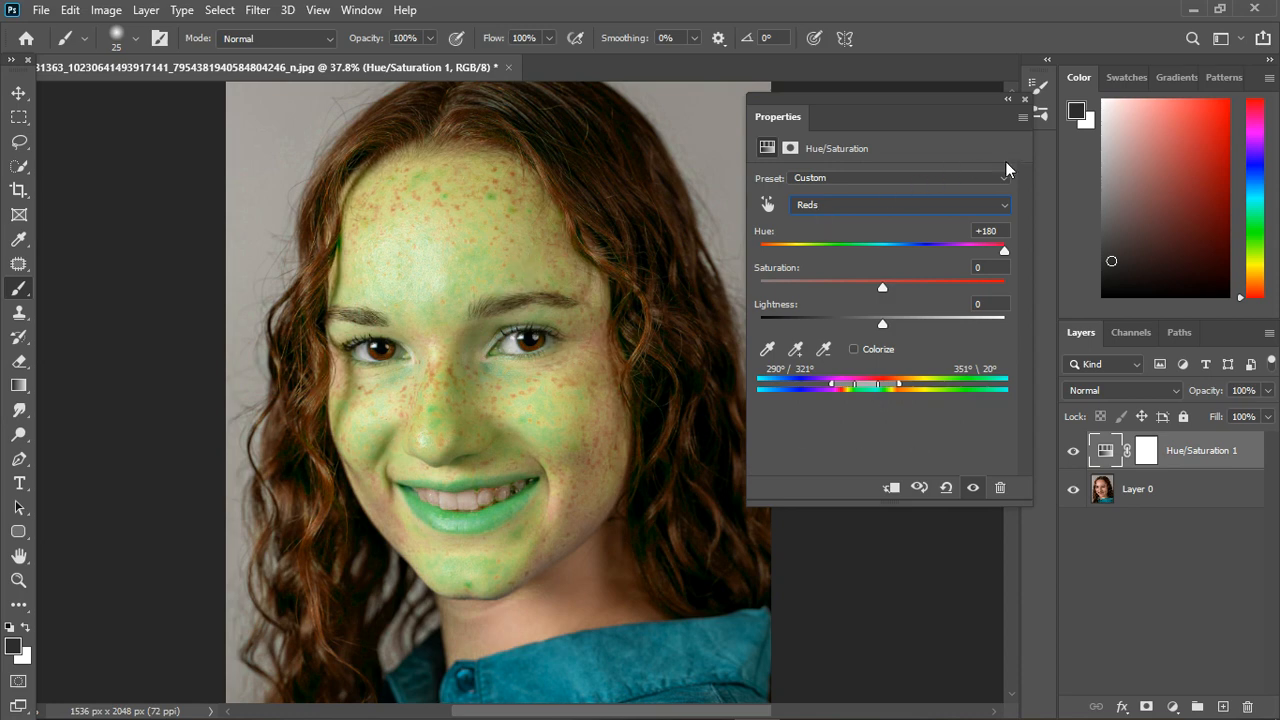
Reset the hue of the Reds range to 0, raise it moderately until the redness blends into the skin, and close the properties.
left_click(998, 231)
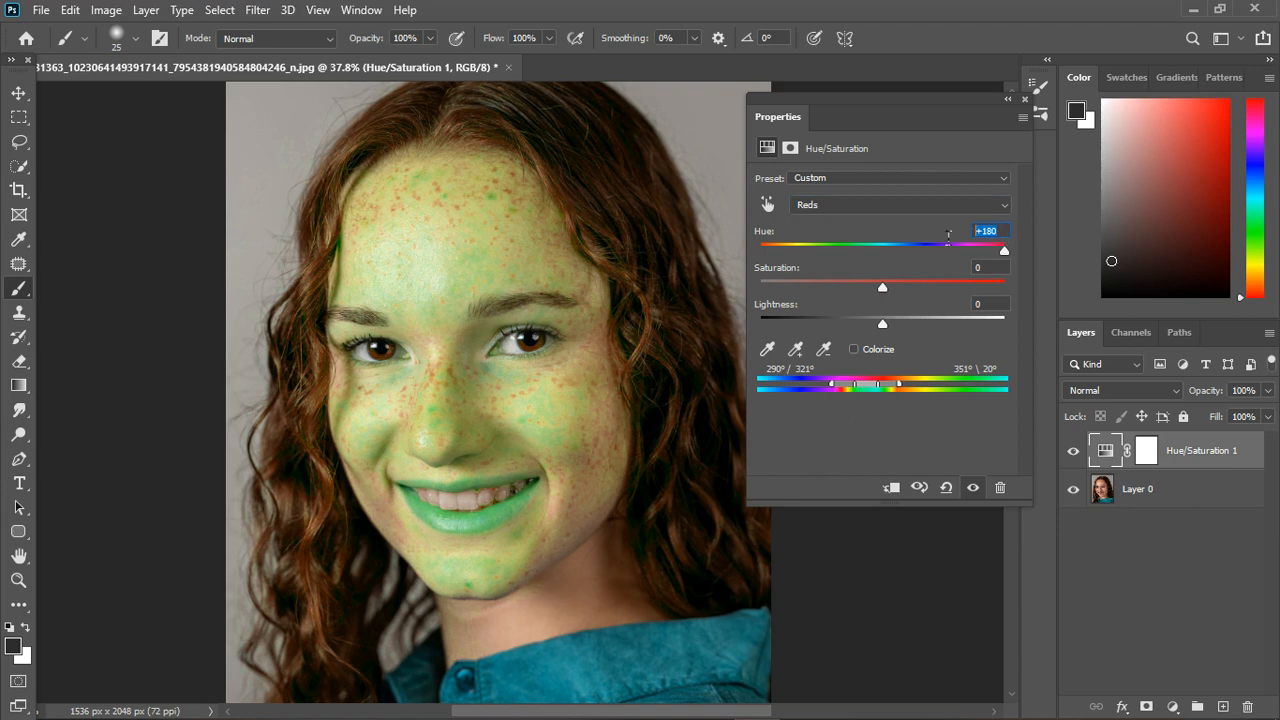
type("0")
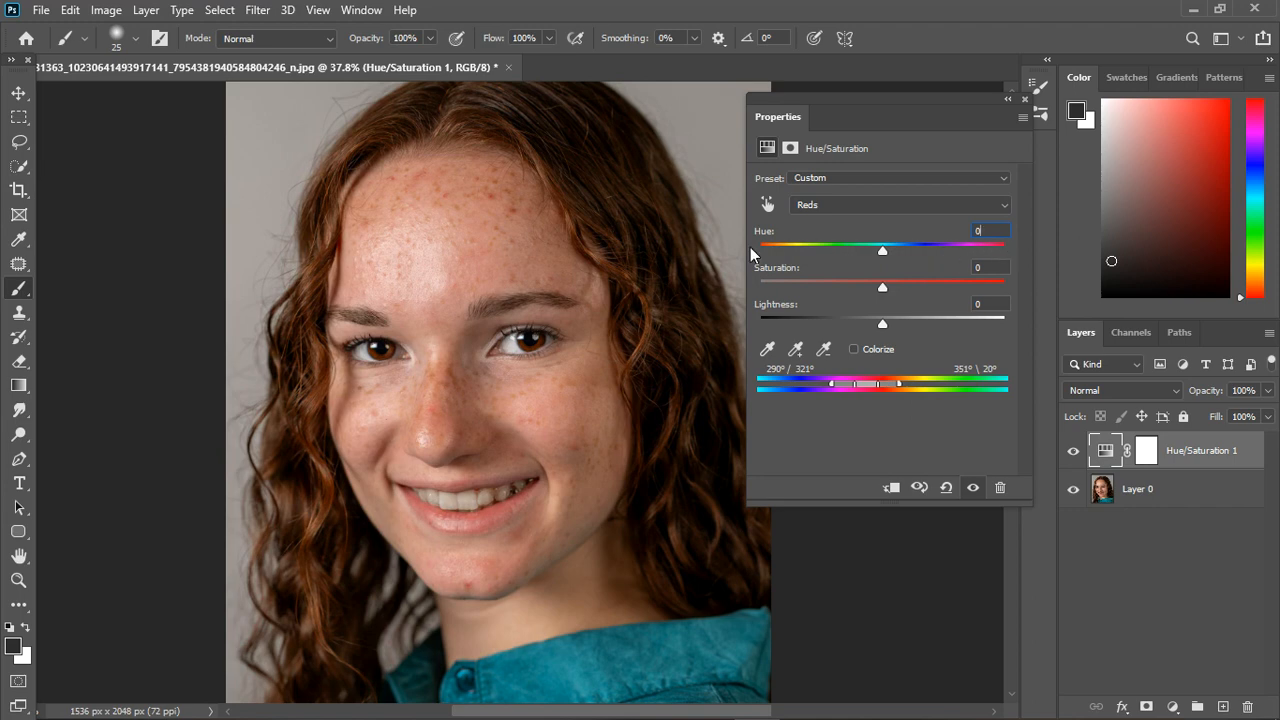
left_click_drag(882, 250, 899, 250)
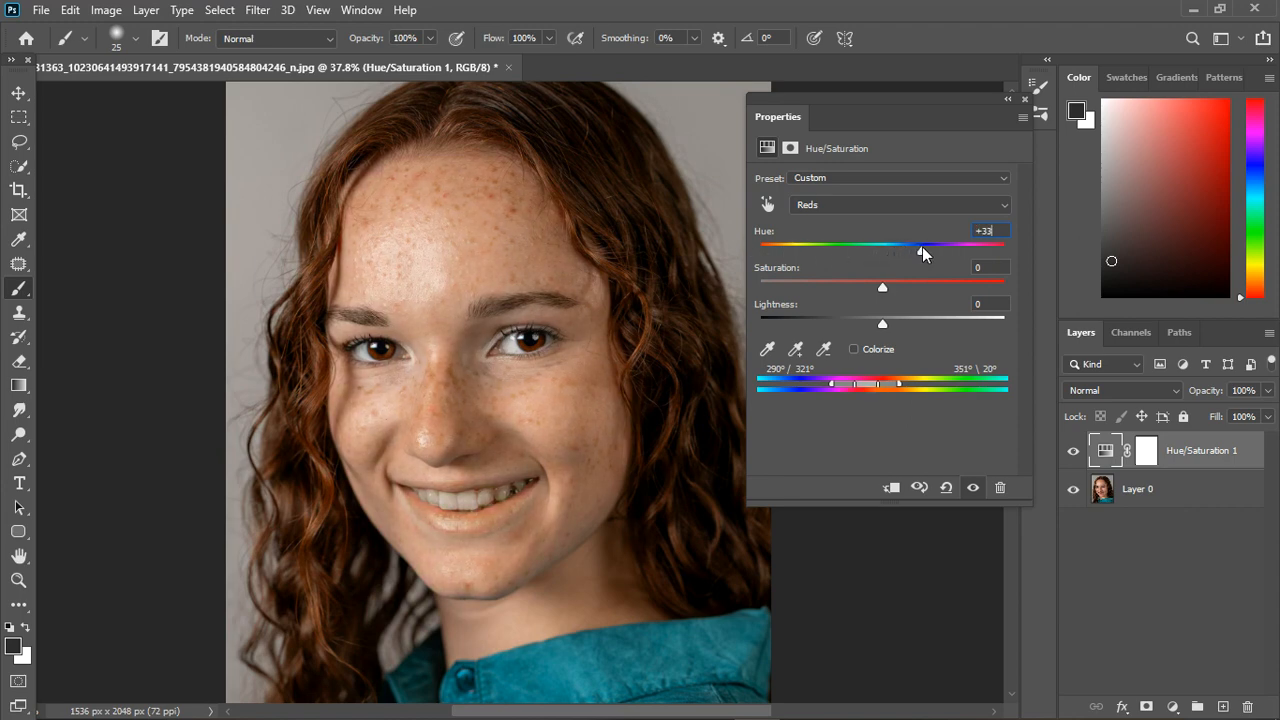
left_click_drag(922, 246, 918, 247)
left_click(1024, 99)
Compare the forehead and cheeks up close with the Hue/Saturation adjustment hidden and shown again.
scroll(505, 210, "up", 5)
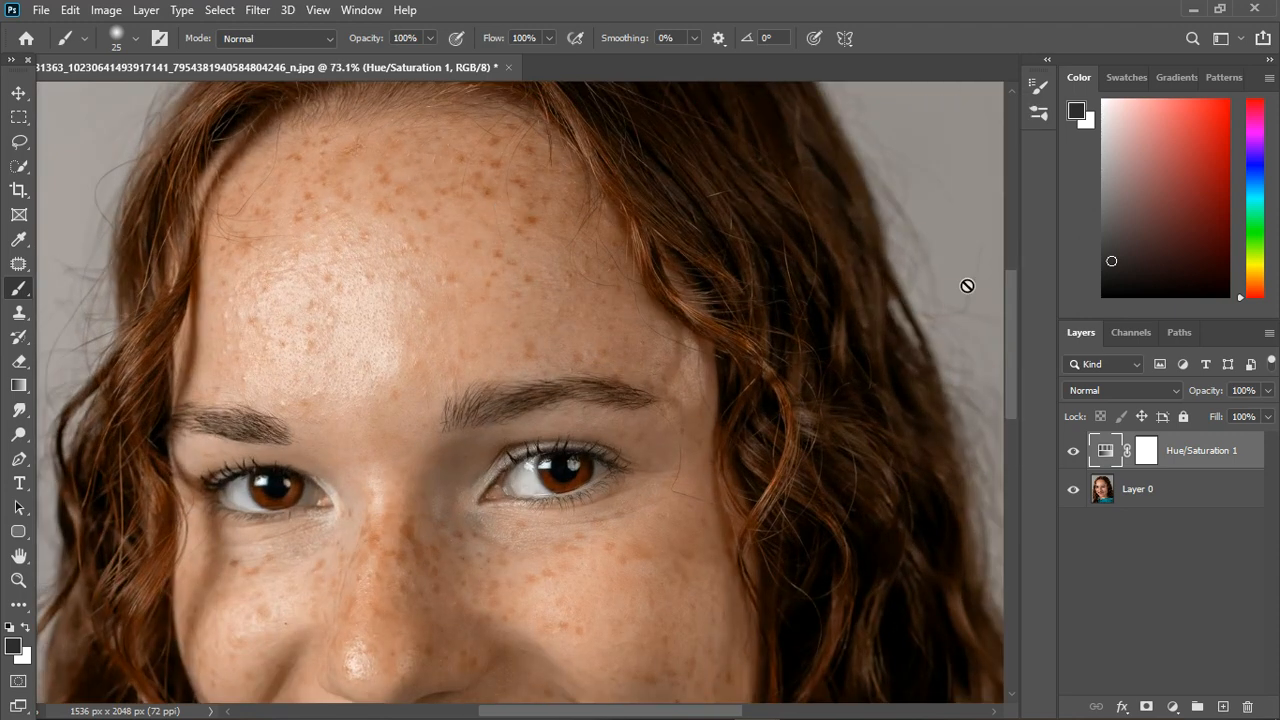
left_click(1074, 451)
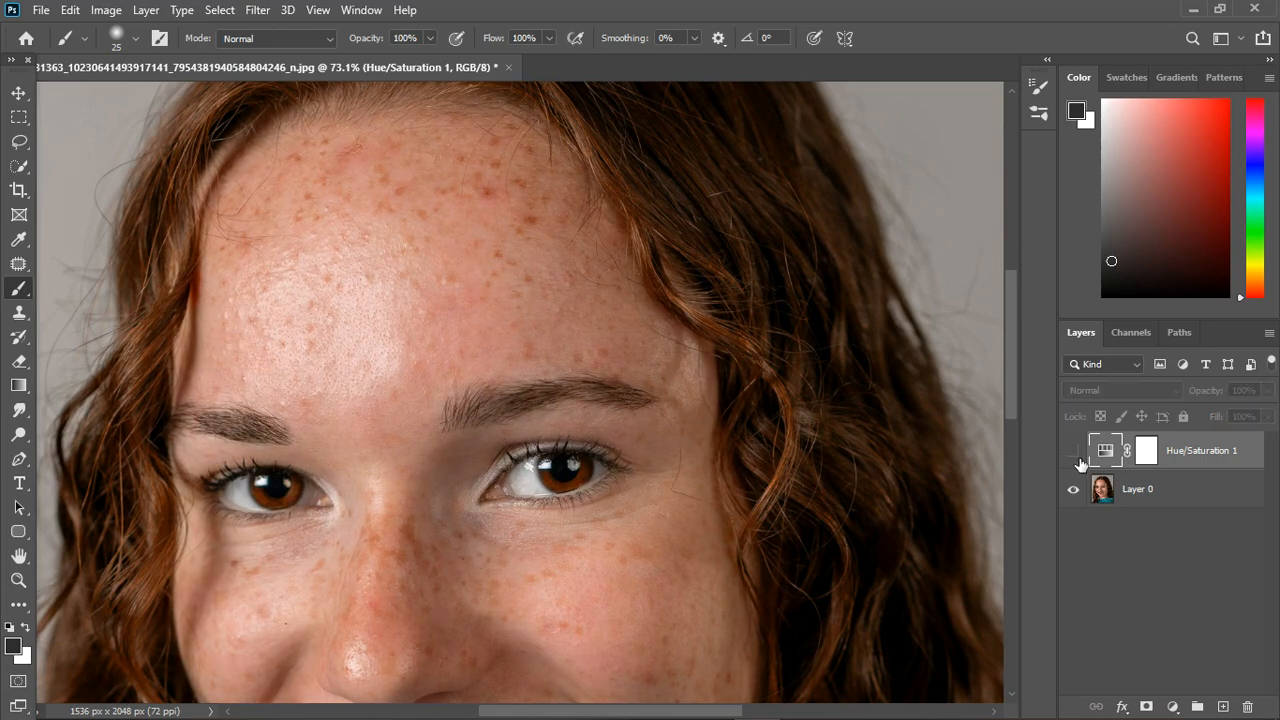
left_click(1074, 451)
scroll(484, 175, "down", 4)
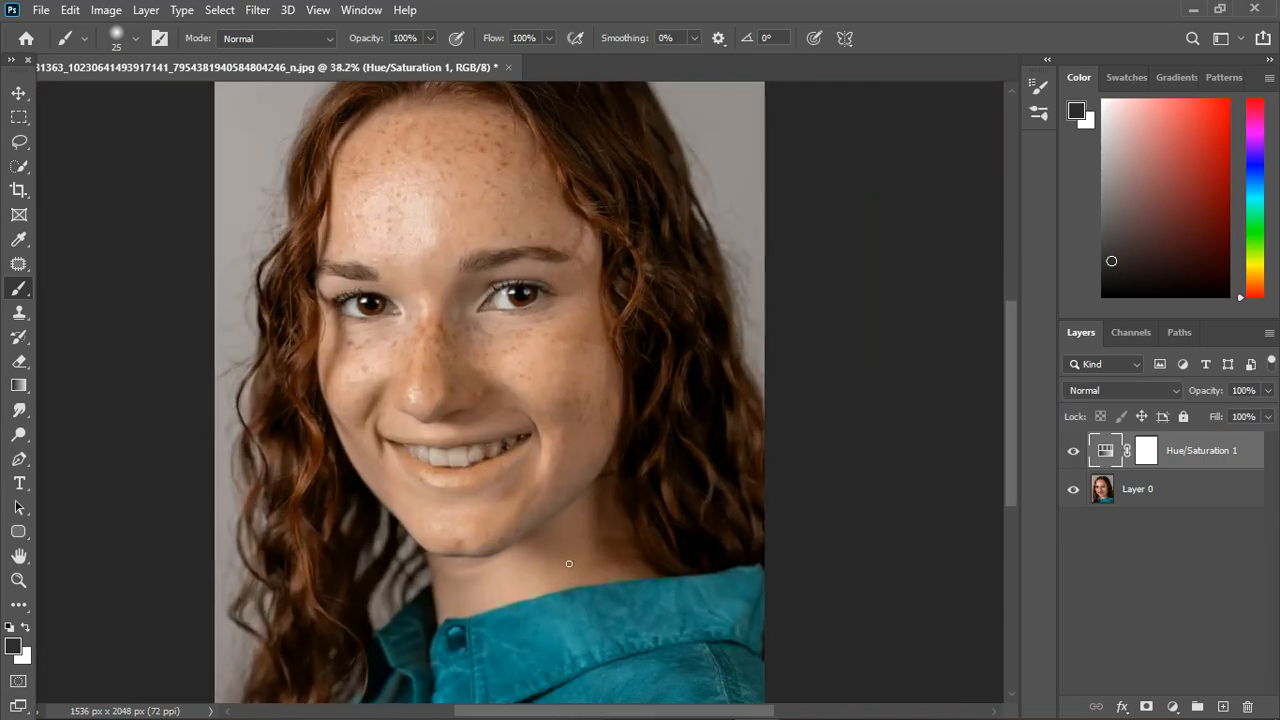
Paint the lips black on the Hue/Saturation layer mask with a size 50 brush to restore their natural colour.
scroll(573, 564, "up", 1)
scroll(629, 168, "up", 1)
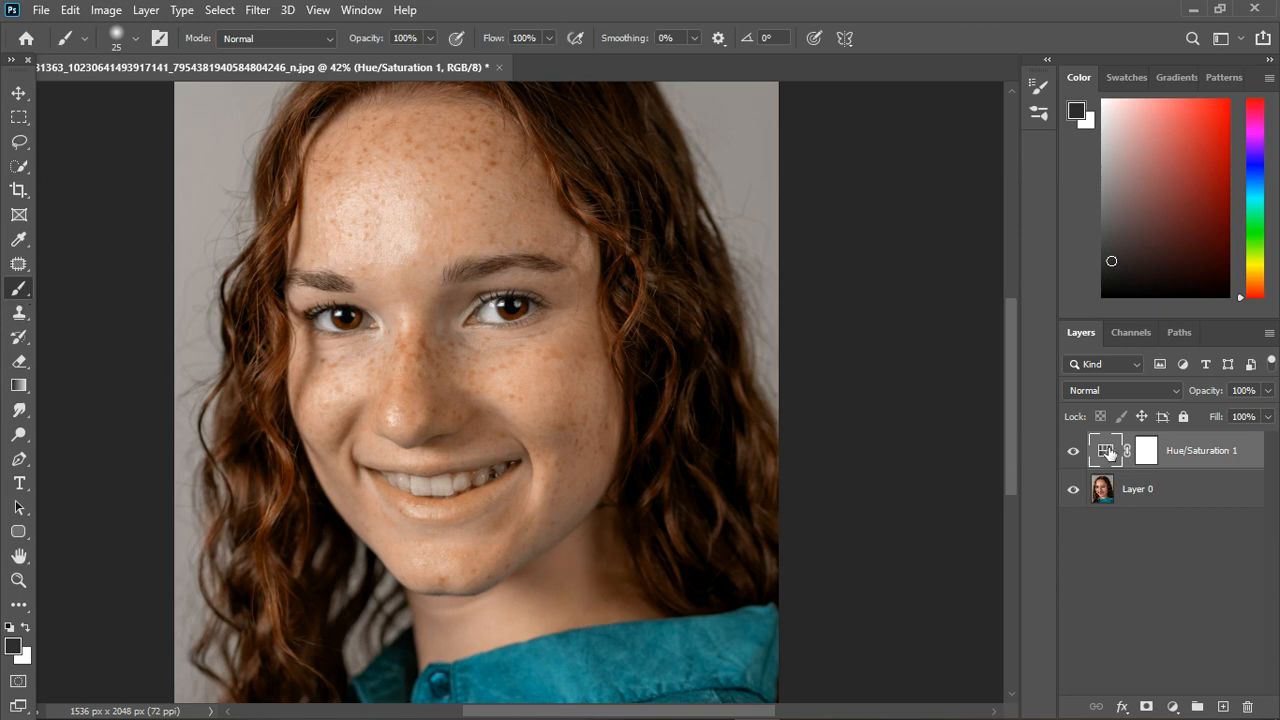
left_click(1146, 450)
key("x")
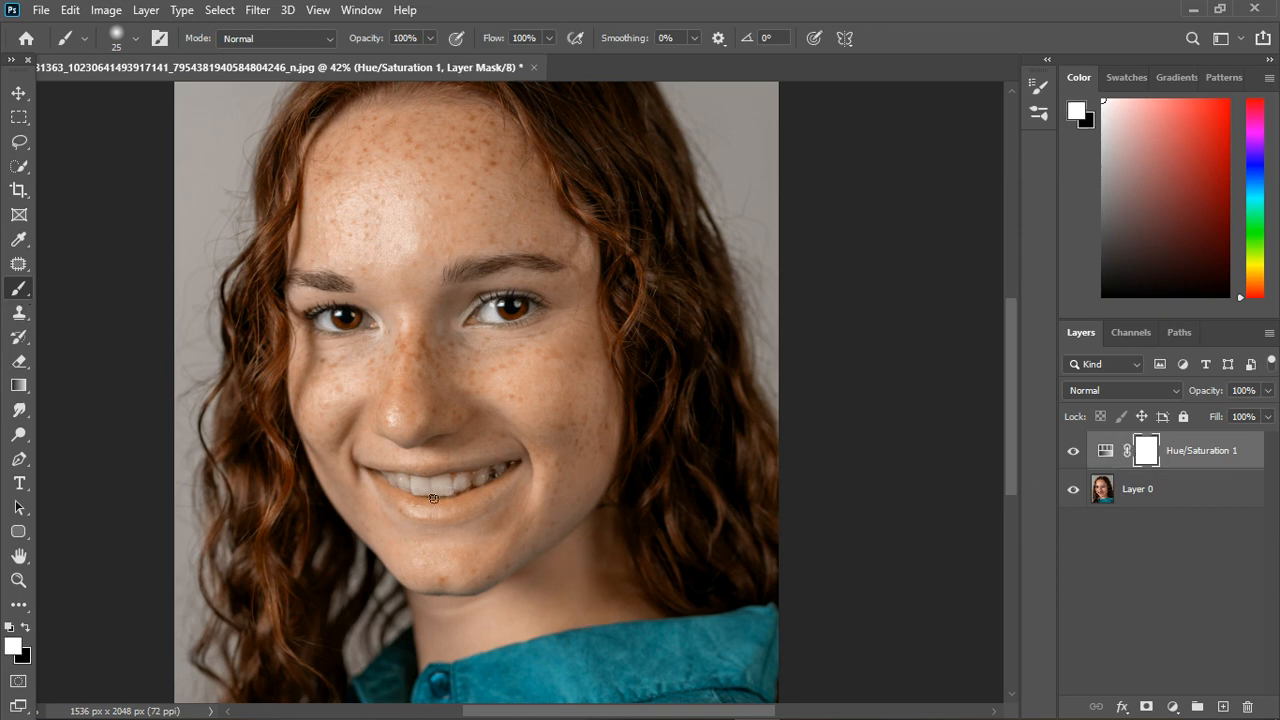
key("bracketright")
key("x")
mouse_move(520, 478)
left_mouse_down()
mouse_move(435, 514)
mouse_move(394, 488)
mouse_move(427, 518)
mouse_move(473, 515)
left_mouse_up()
left_click_drag(498, 472, 380, 477)
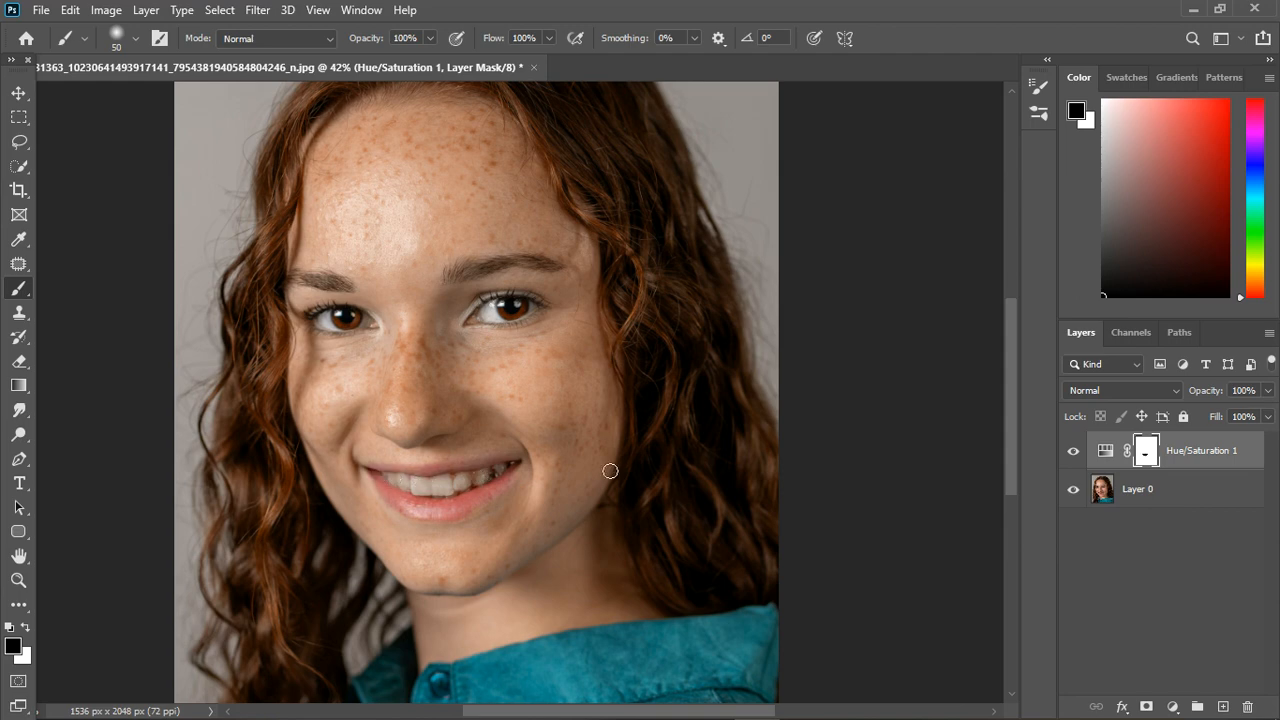
scroll(610, 471, "down", 3)
scroll(531, 355, "up", 2)
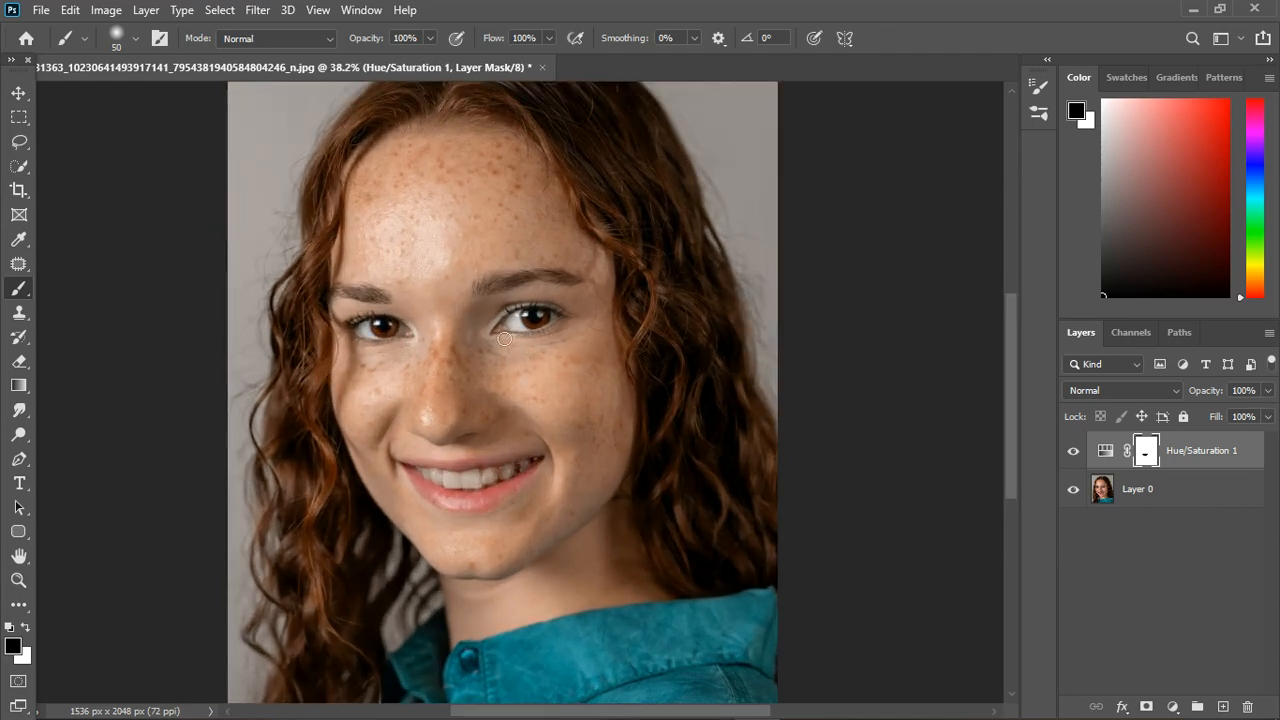